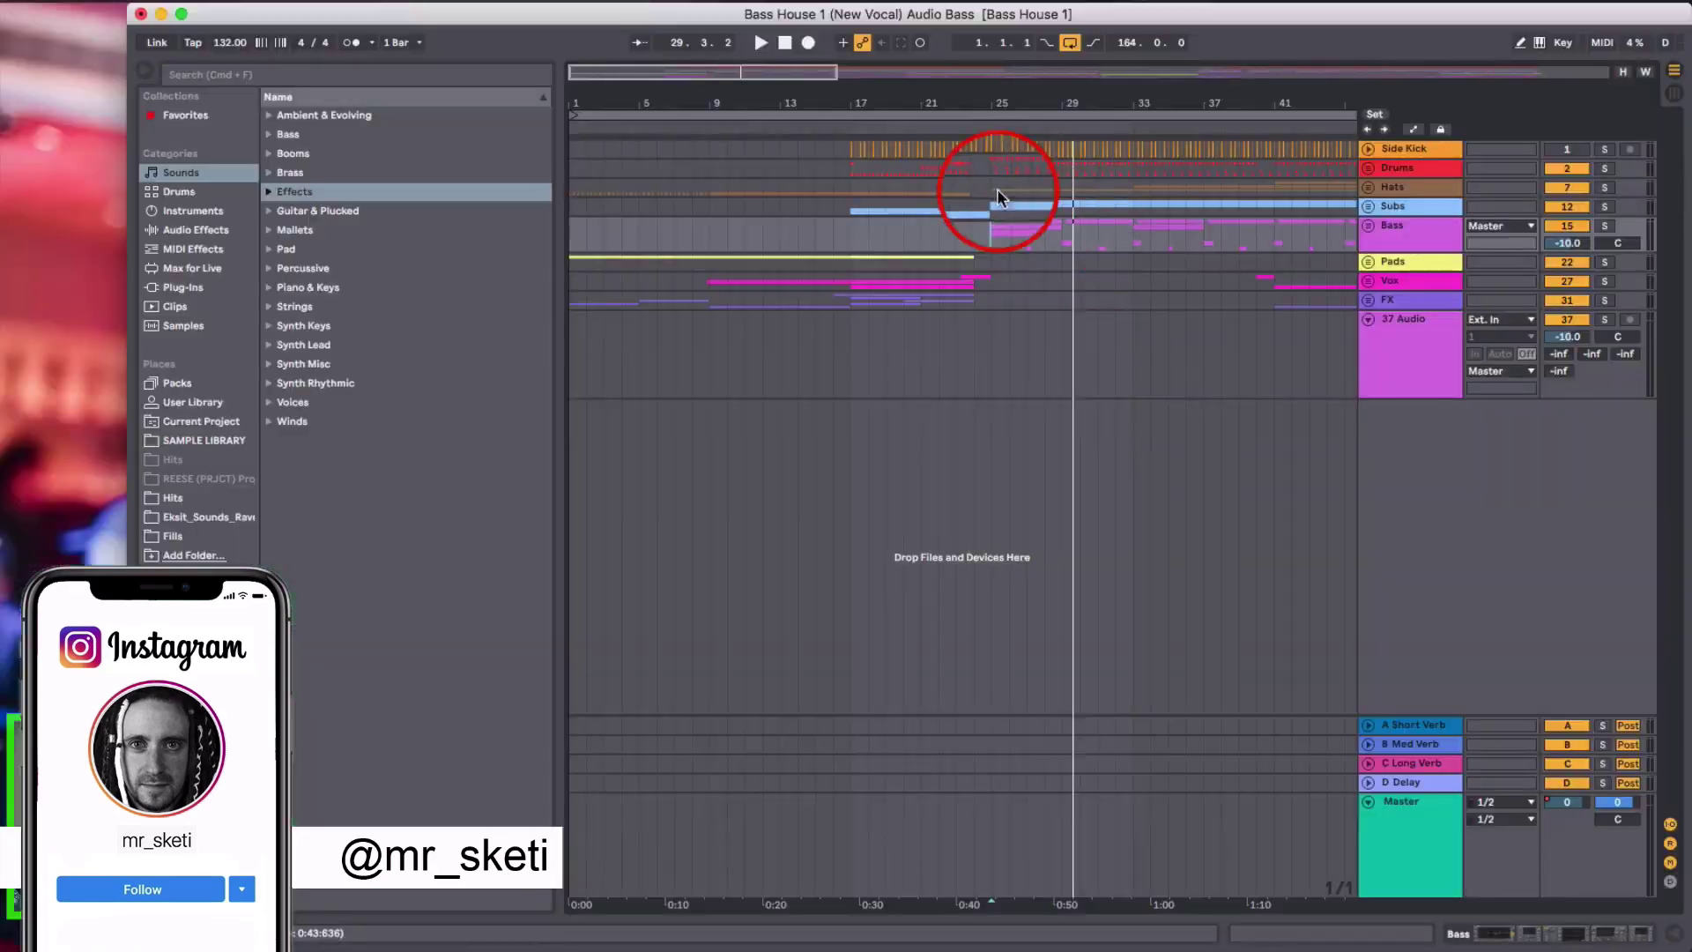
- Stop playback, zoom the arrangement in around bar 25 and unfold the Subs and Bass track groups
key("space")
key("plus")
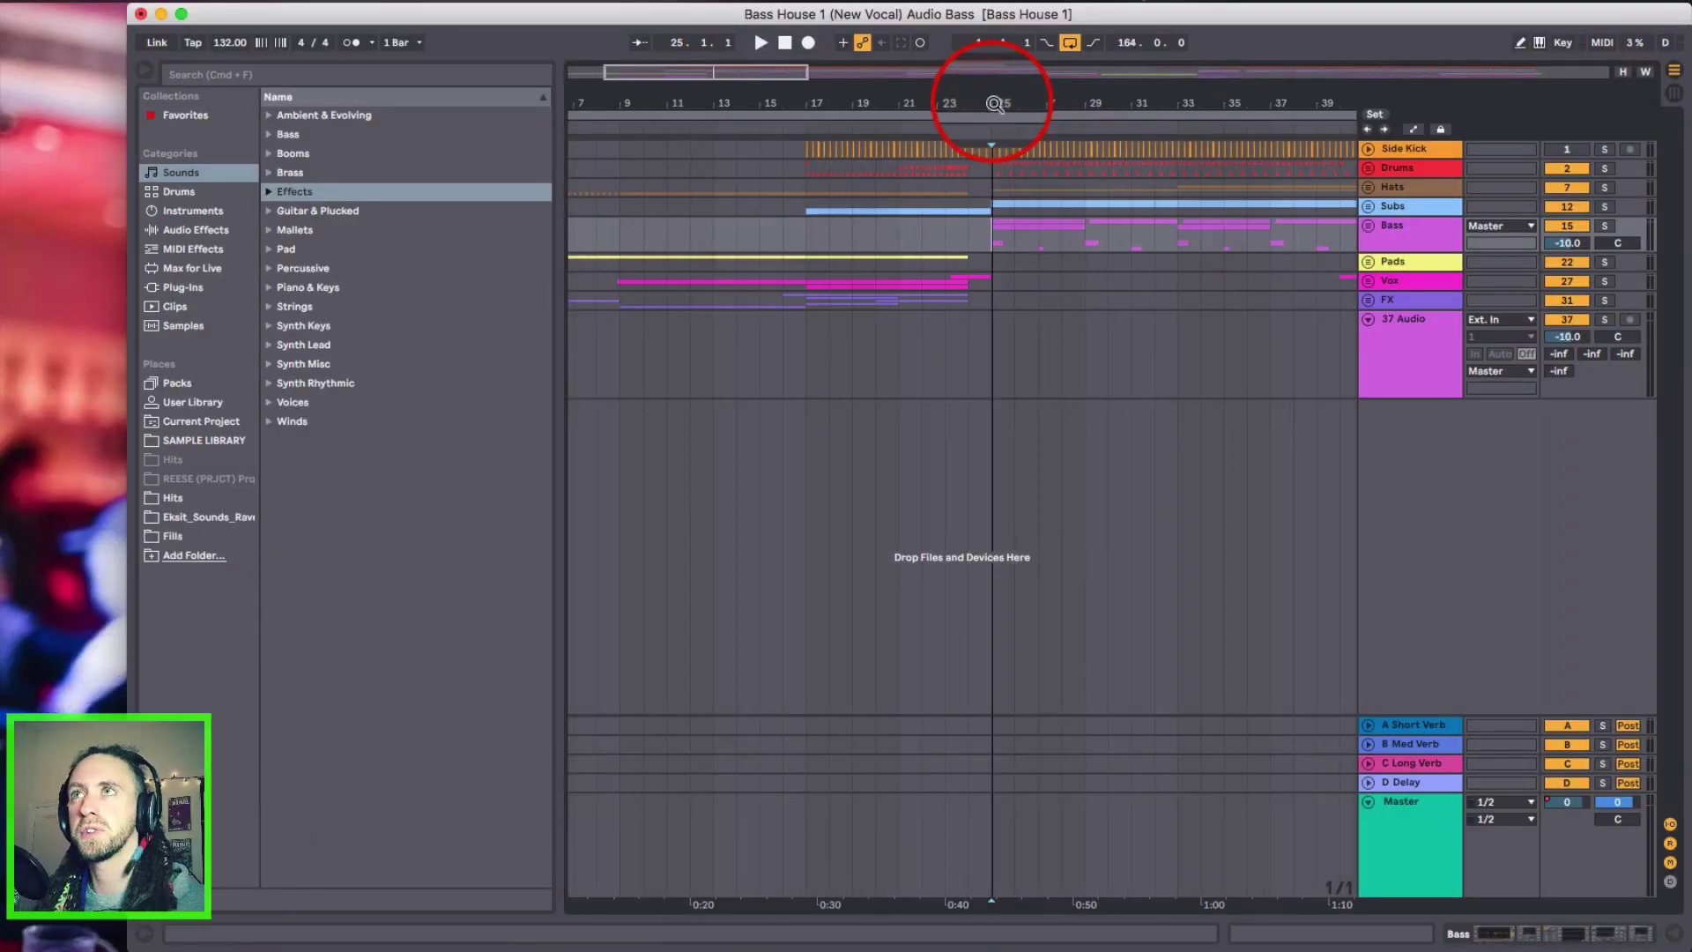
left_click(1369, 225)
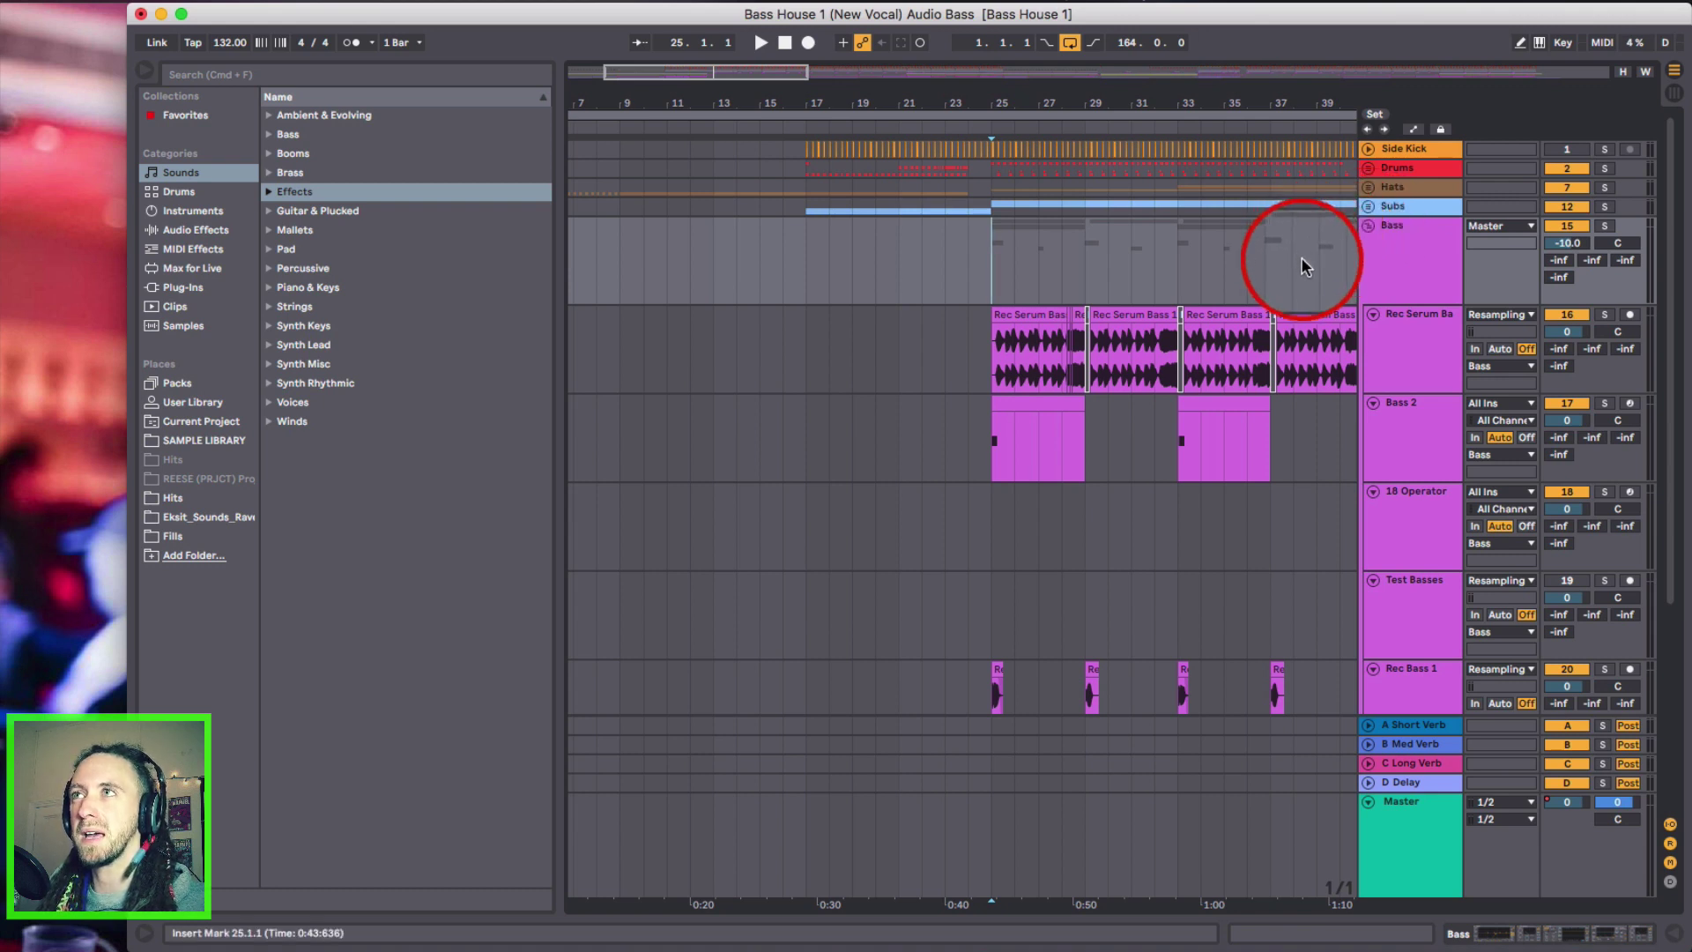
left_click(1395, 226)
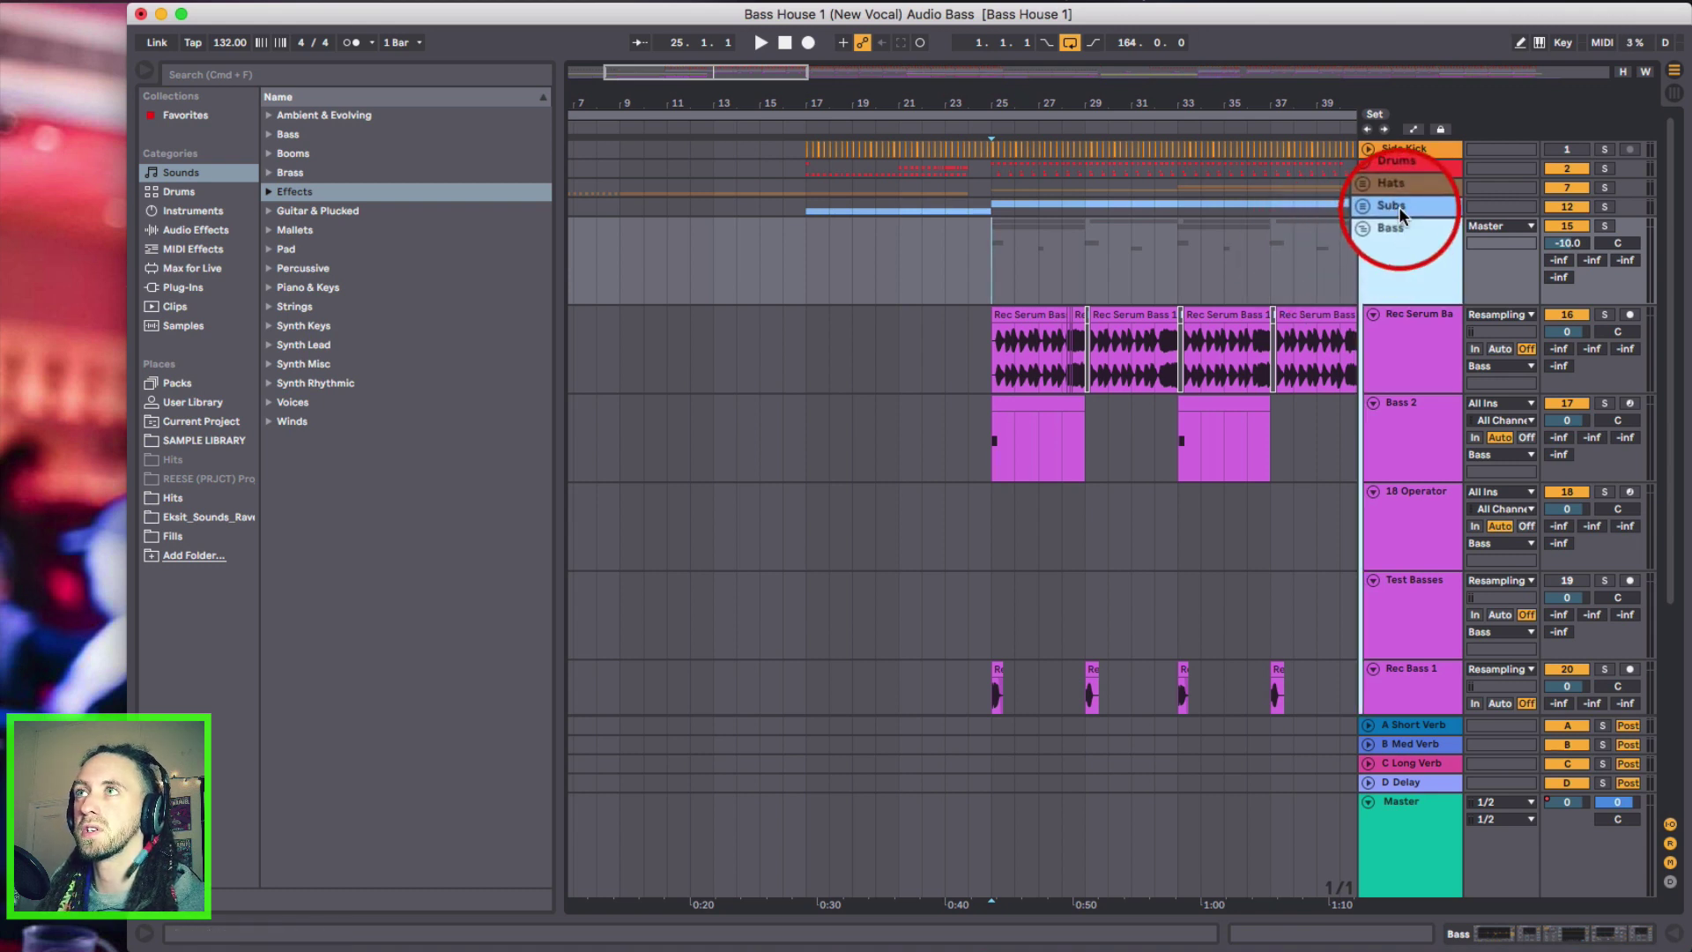
left_click(1399, 207)
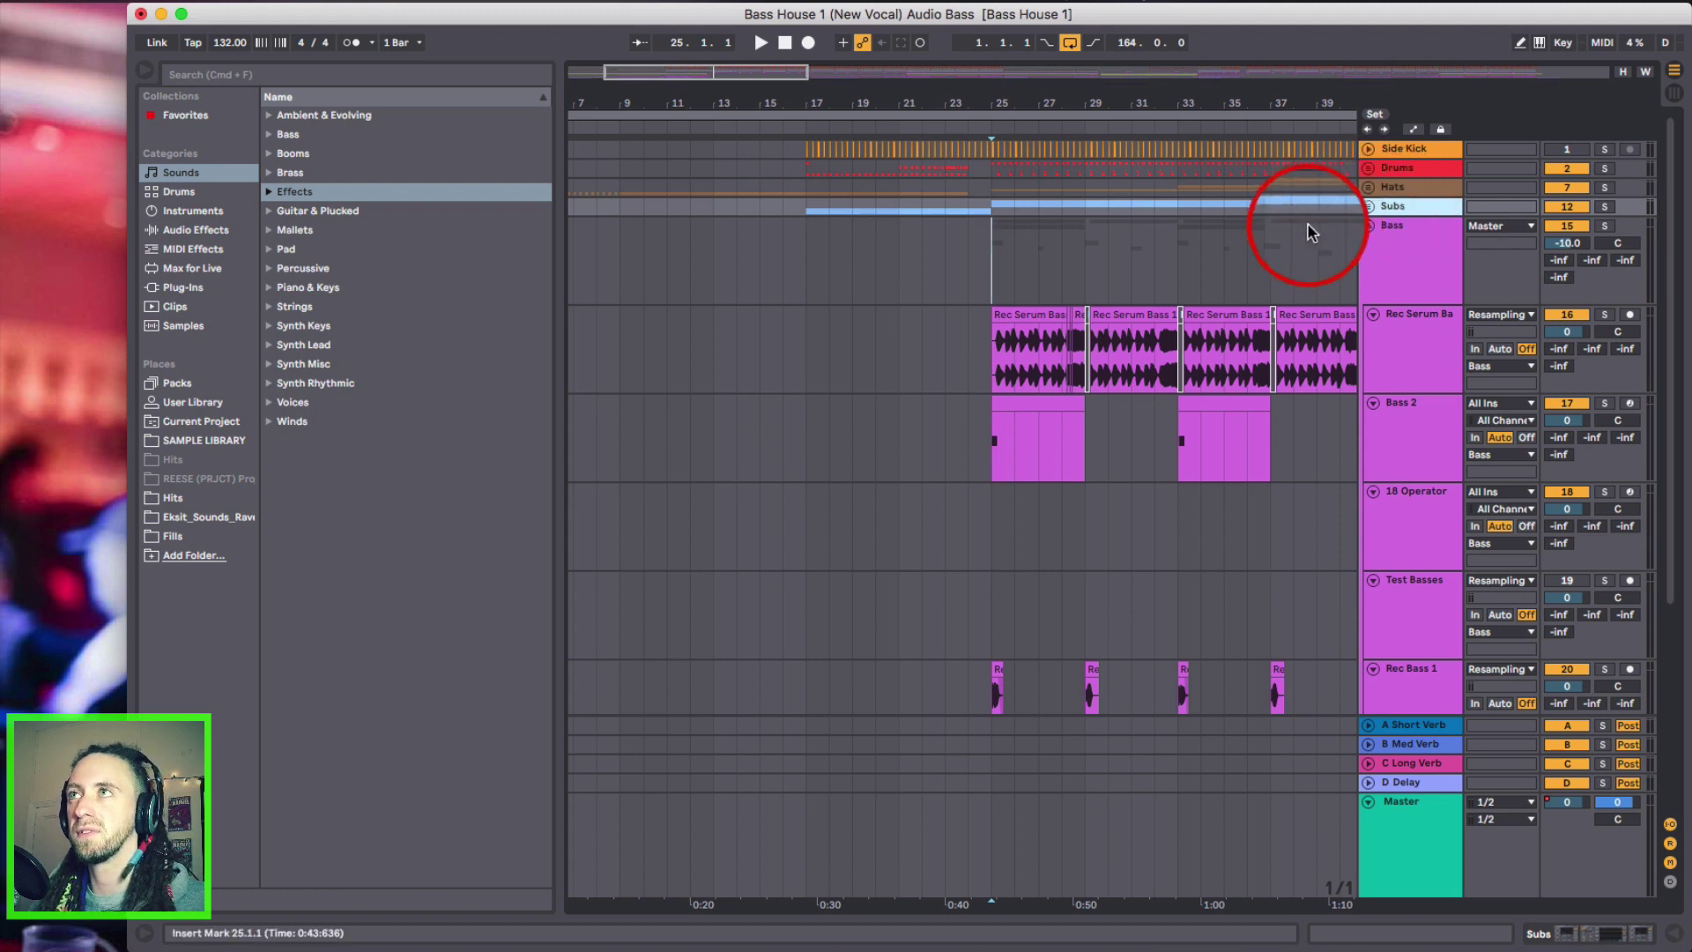
left_click(1369, 228)
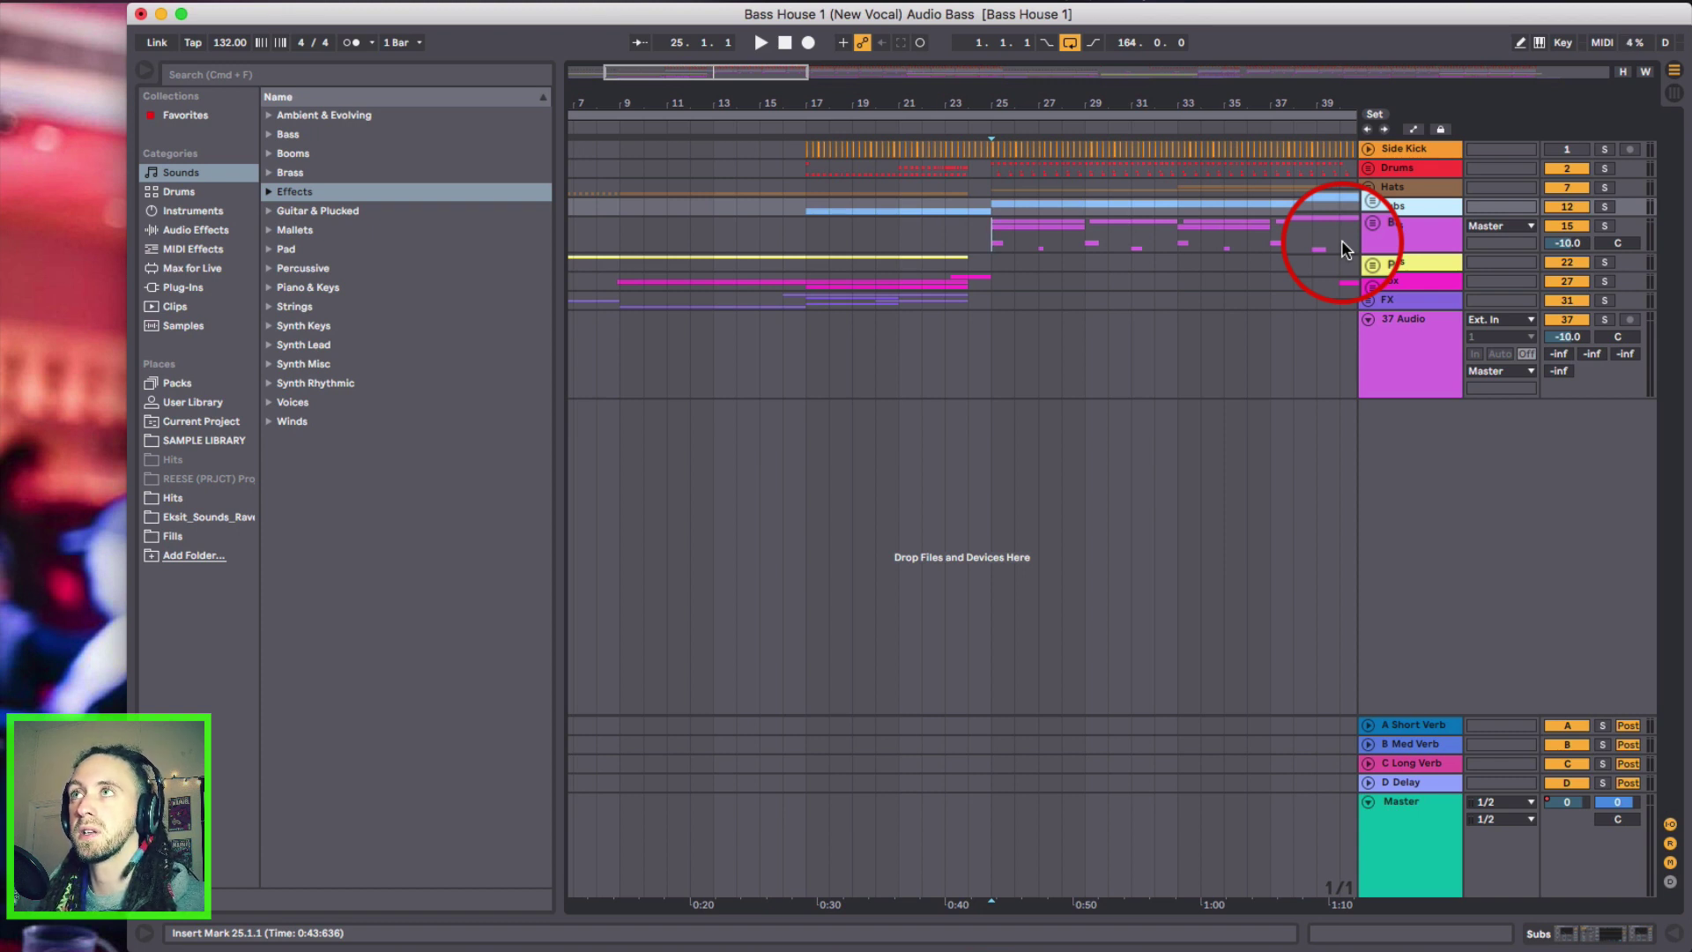
left_click(1371, 203)
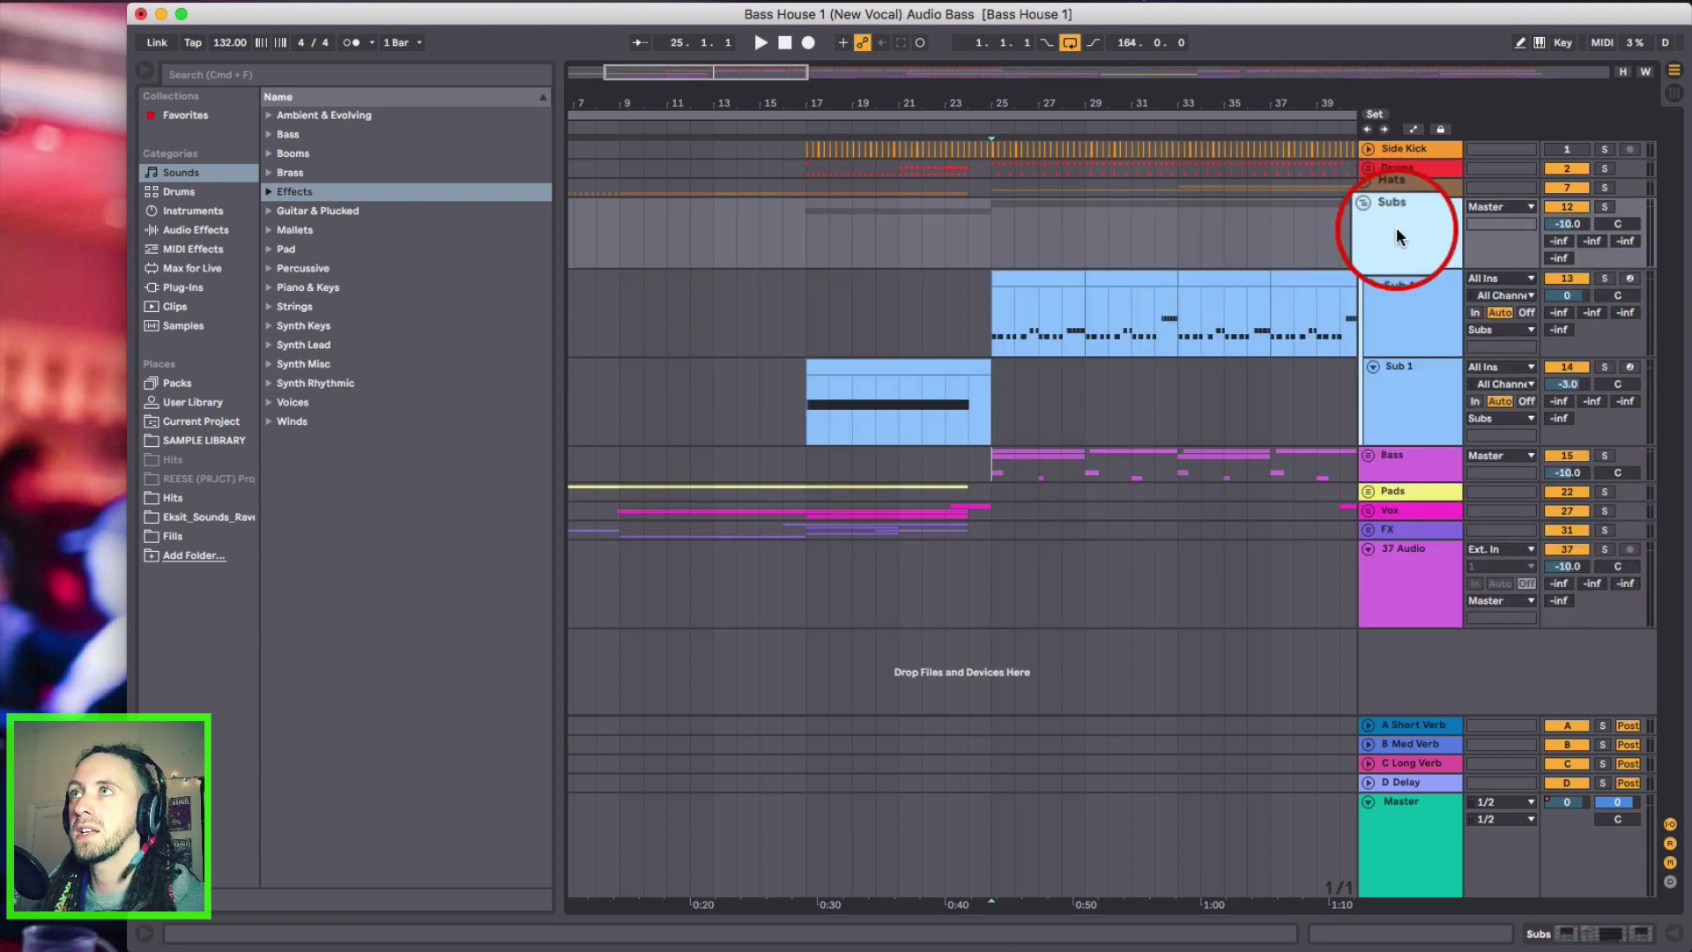
left_click(1369, 456)
- Examine Operator's settings on the first Sub 1 track and the MIDI notes of its clip at bar 25
left_click(1431, 308)
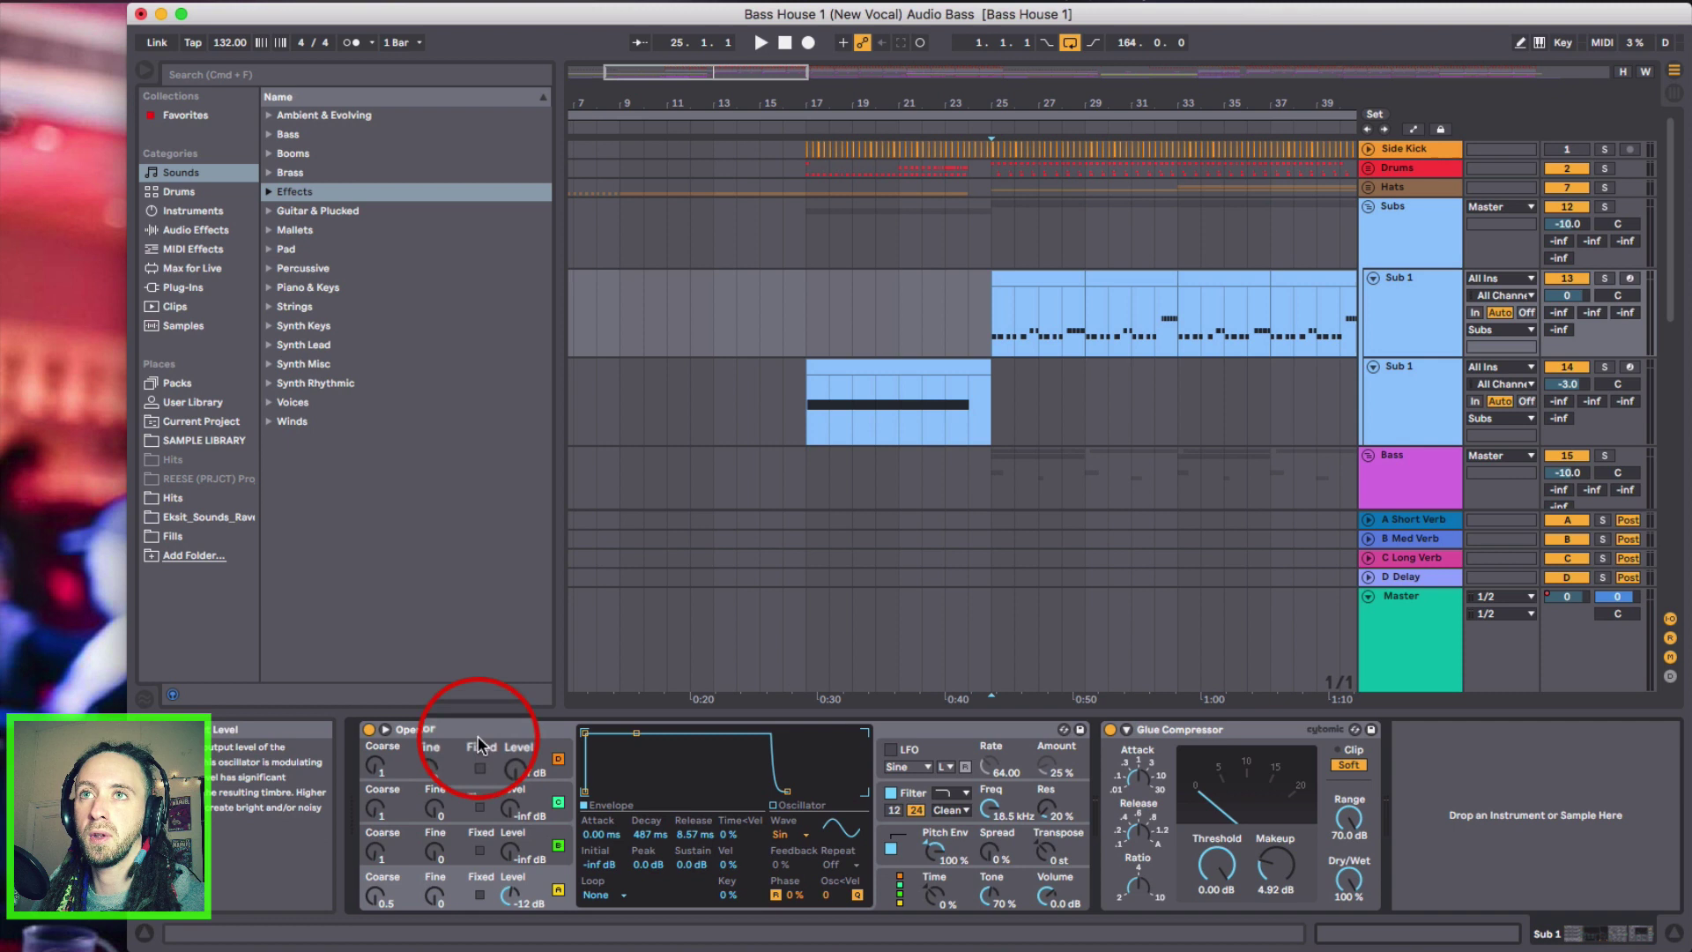
left_click(477, 736)
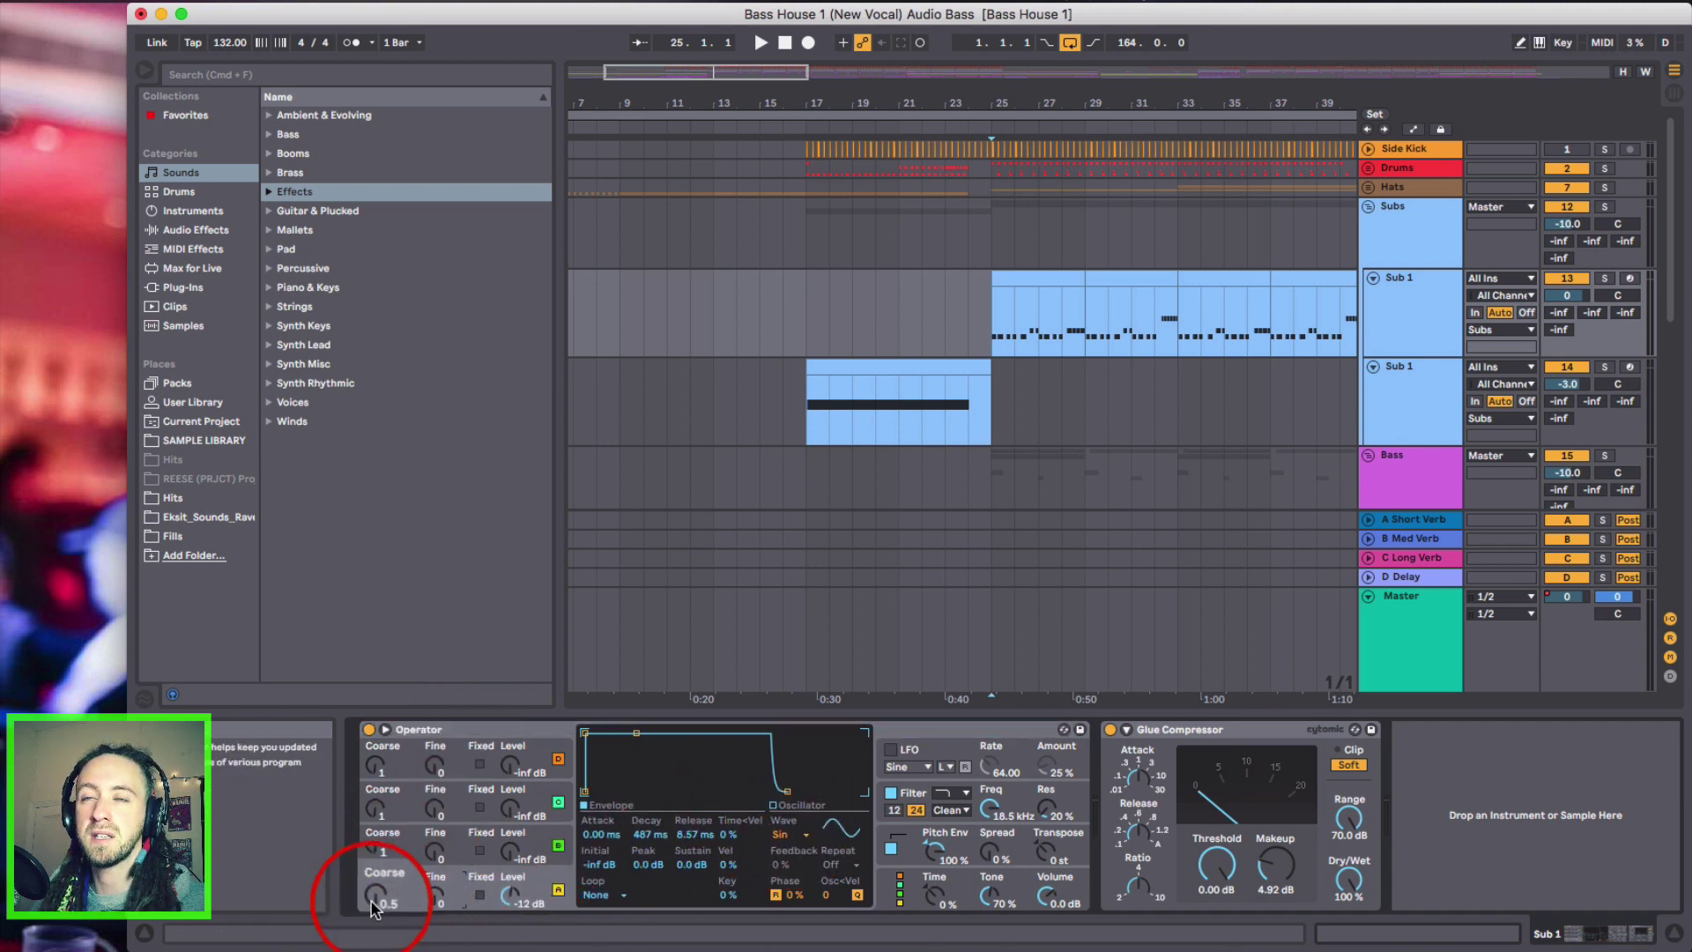
left_click(1025, 278)
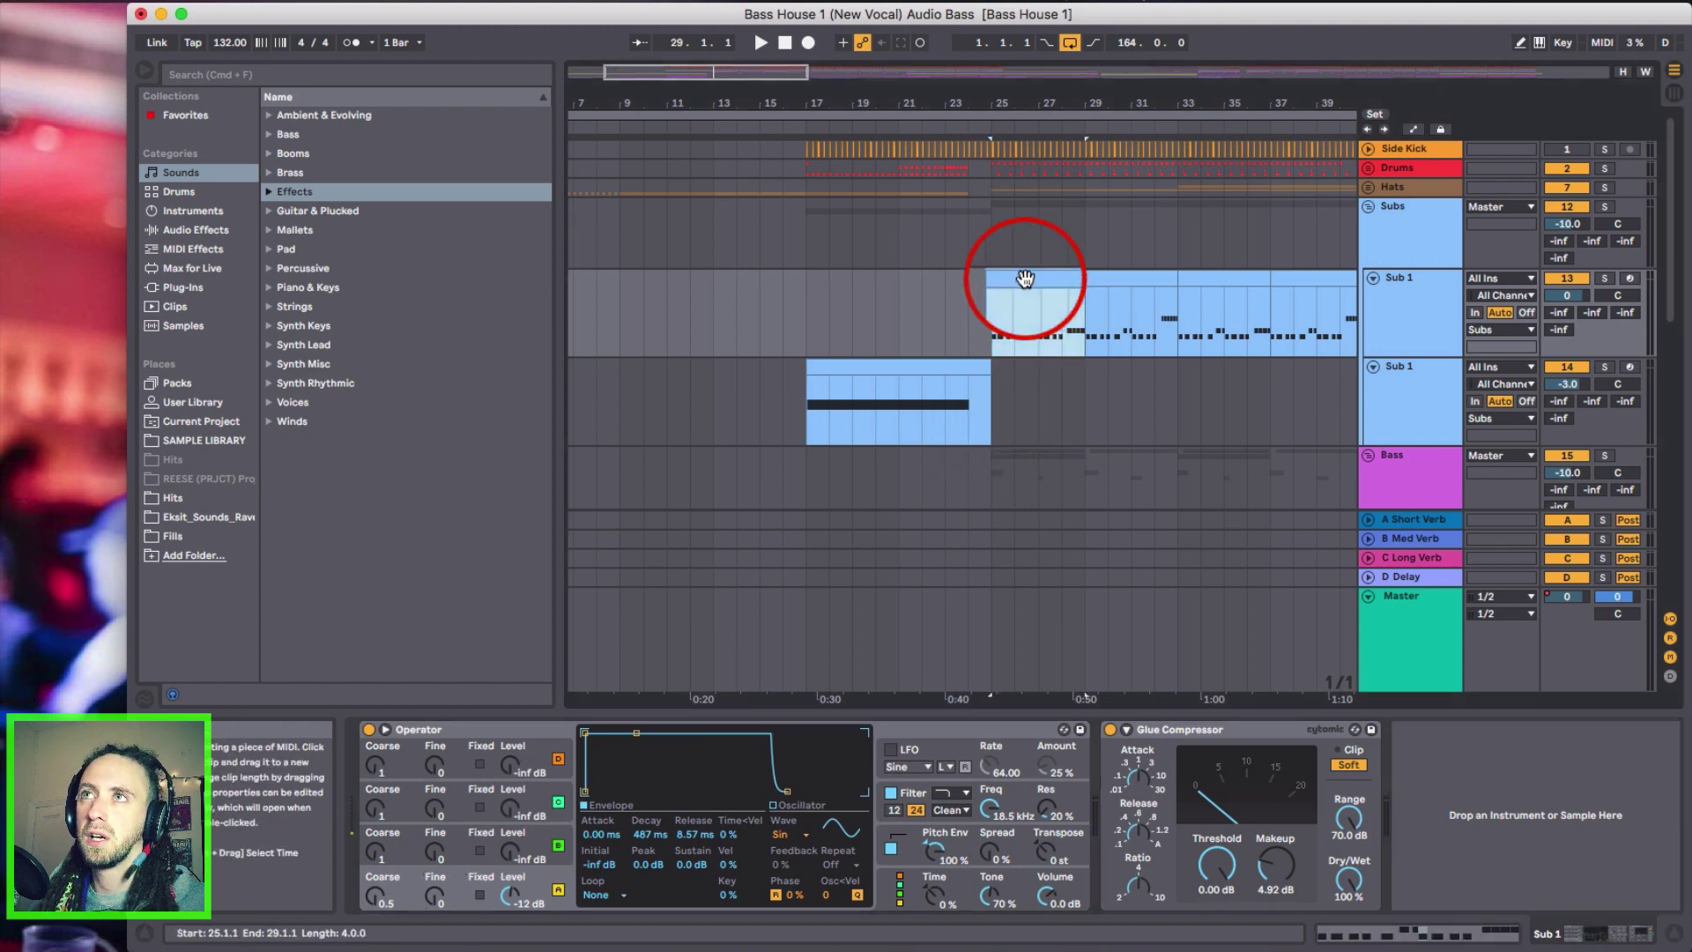
double_click(1025, 279)
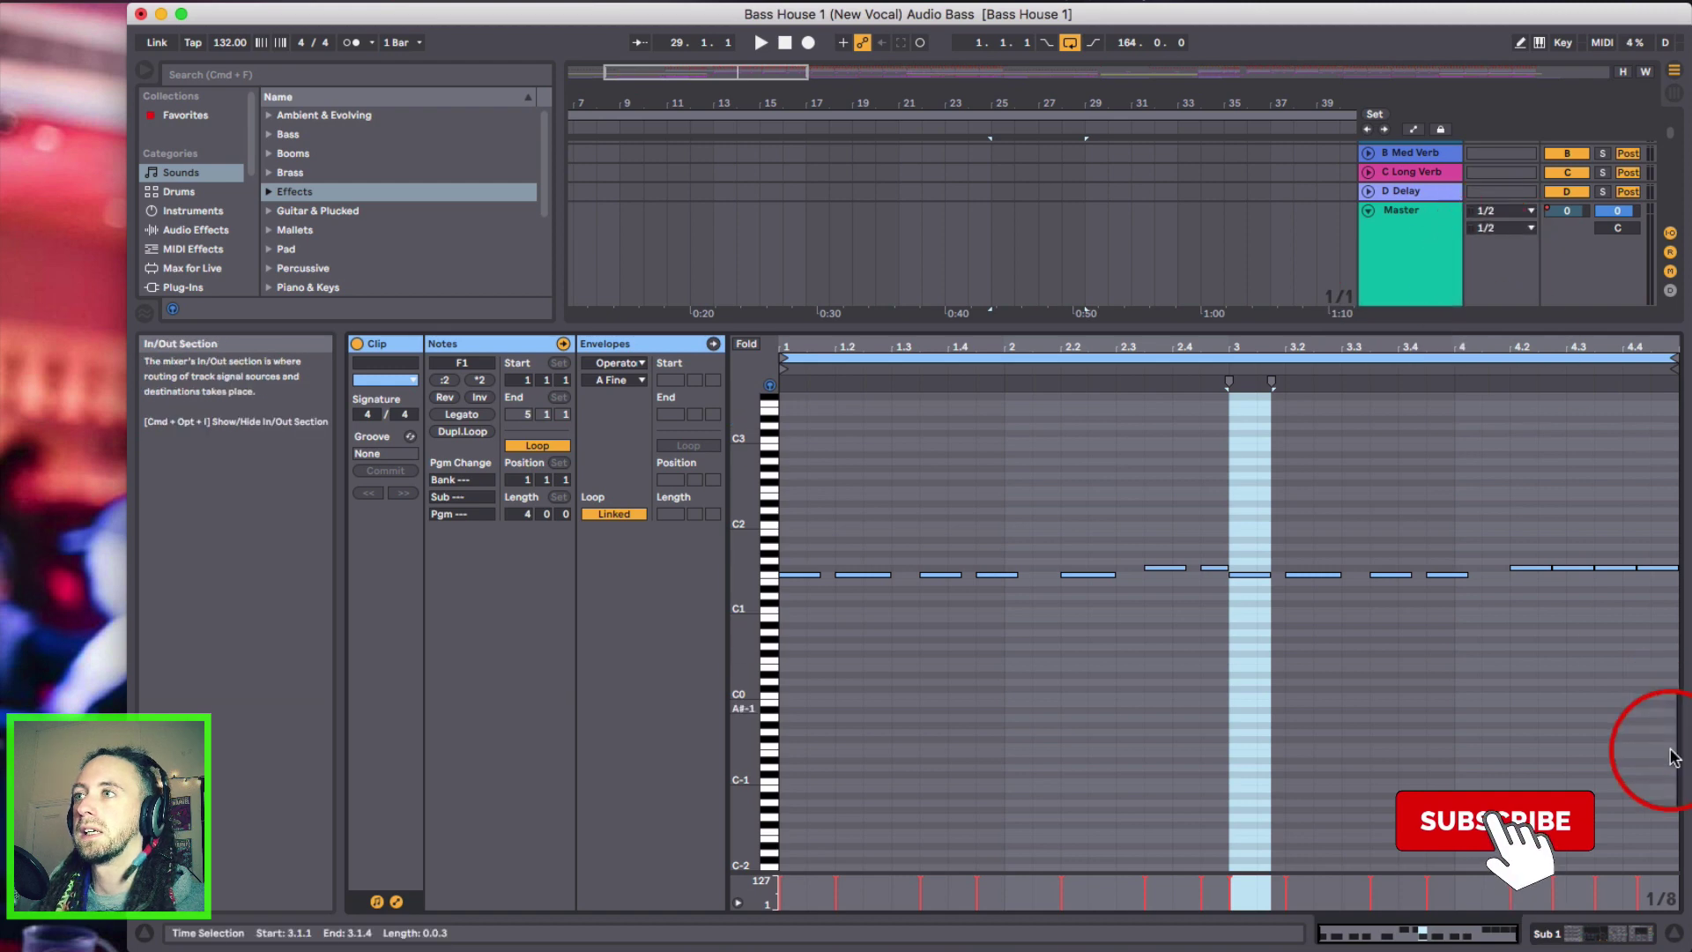
- Return to the first Sub 1 track's device chain and display Operator's pitch envelope
left_click(1672, 932)
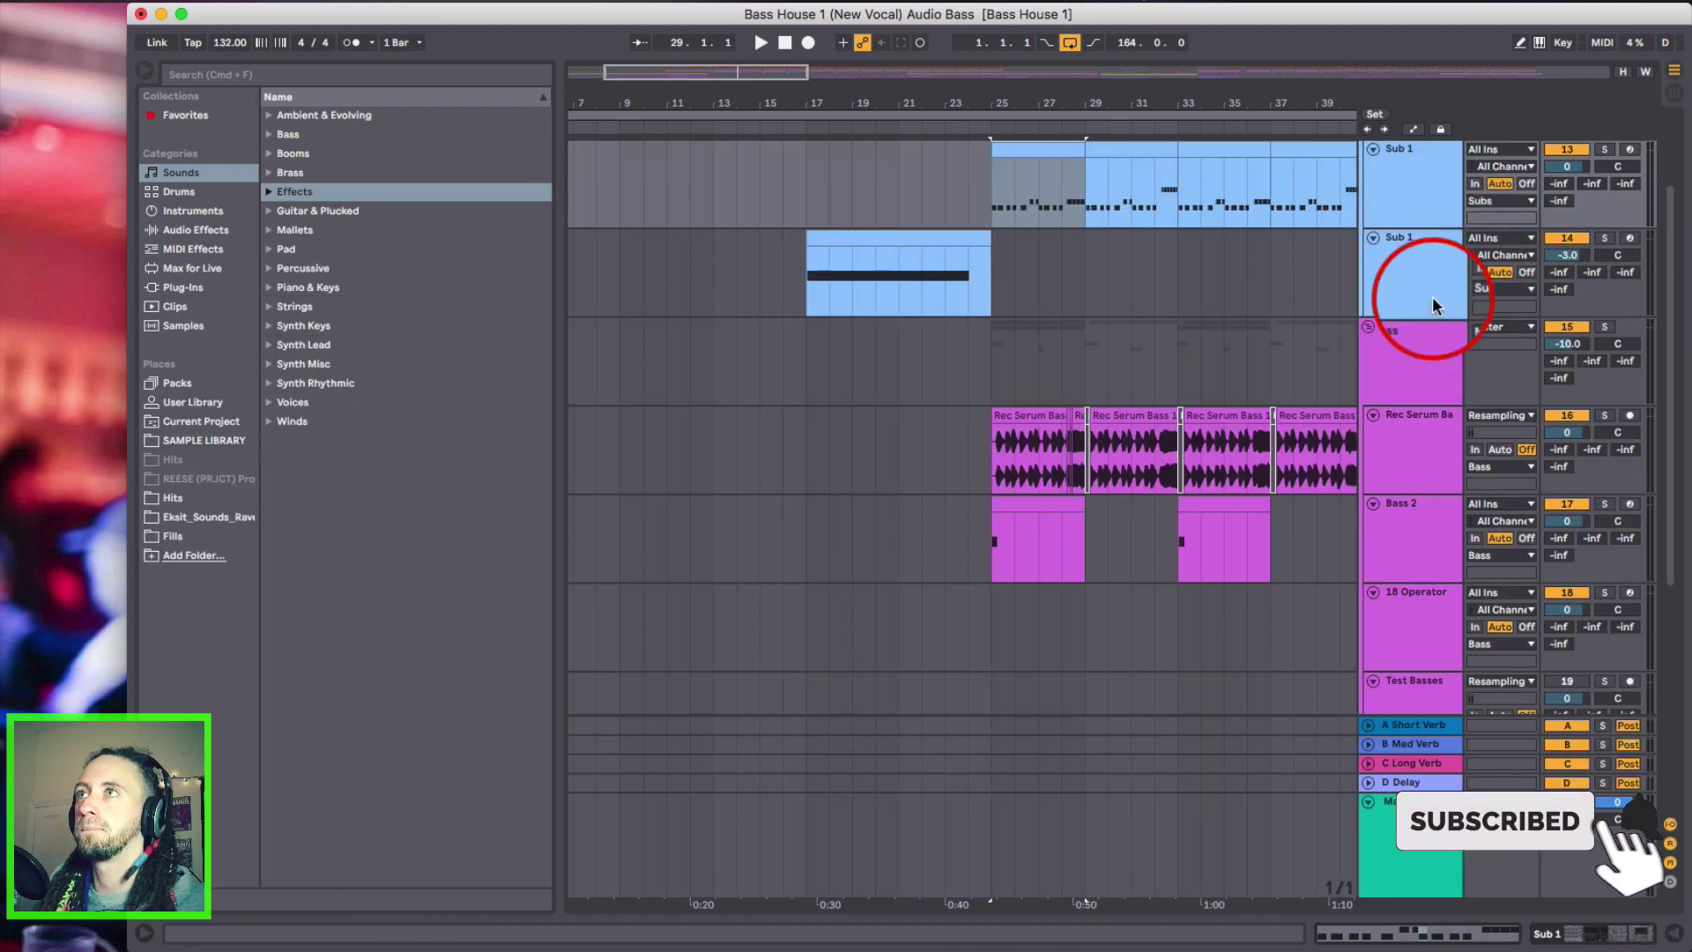
double_click(1437, 177)
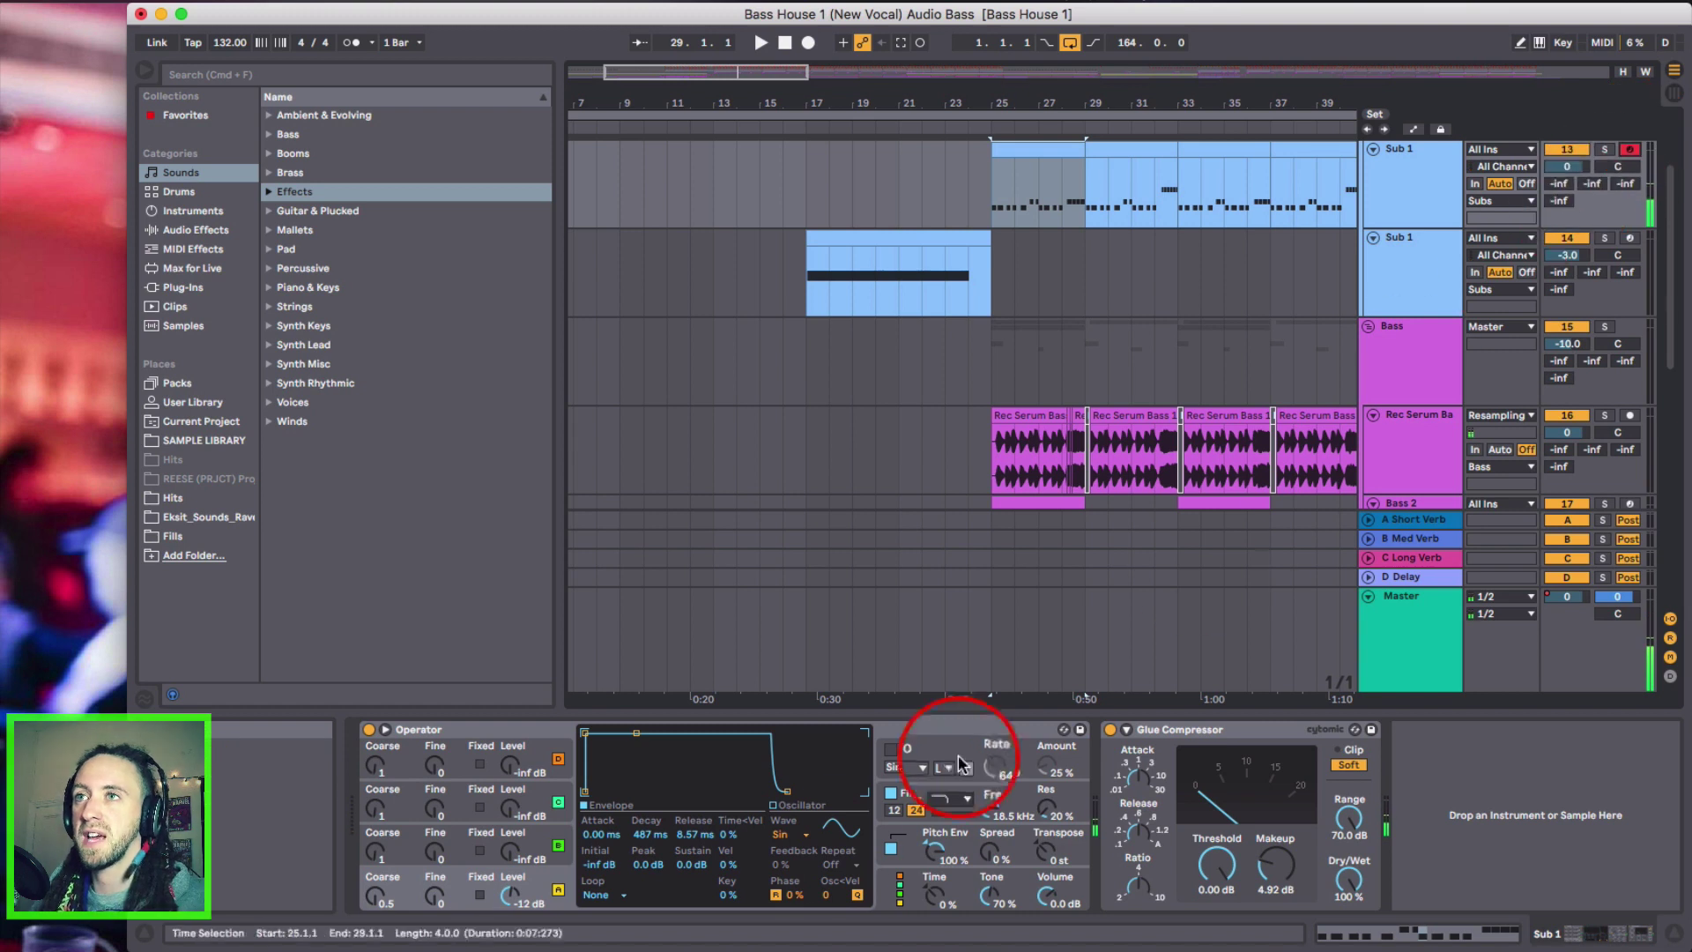
left_click(956, 837)
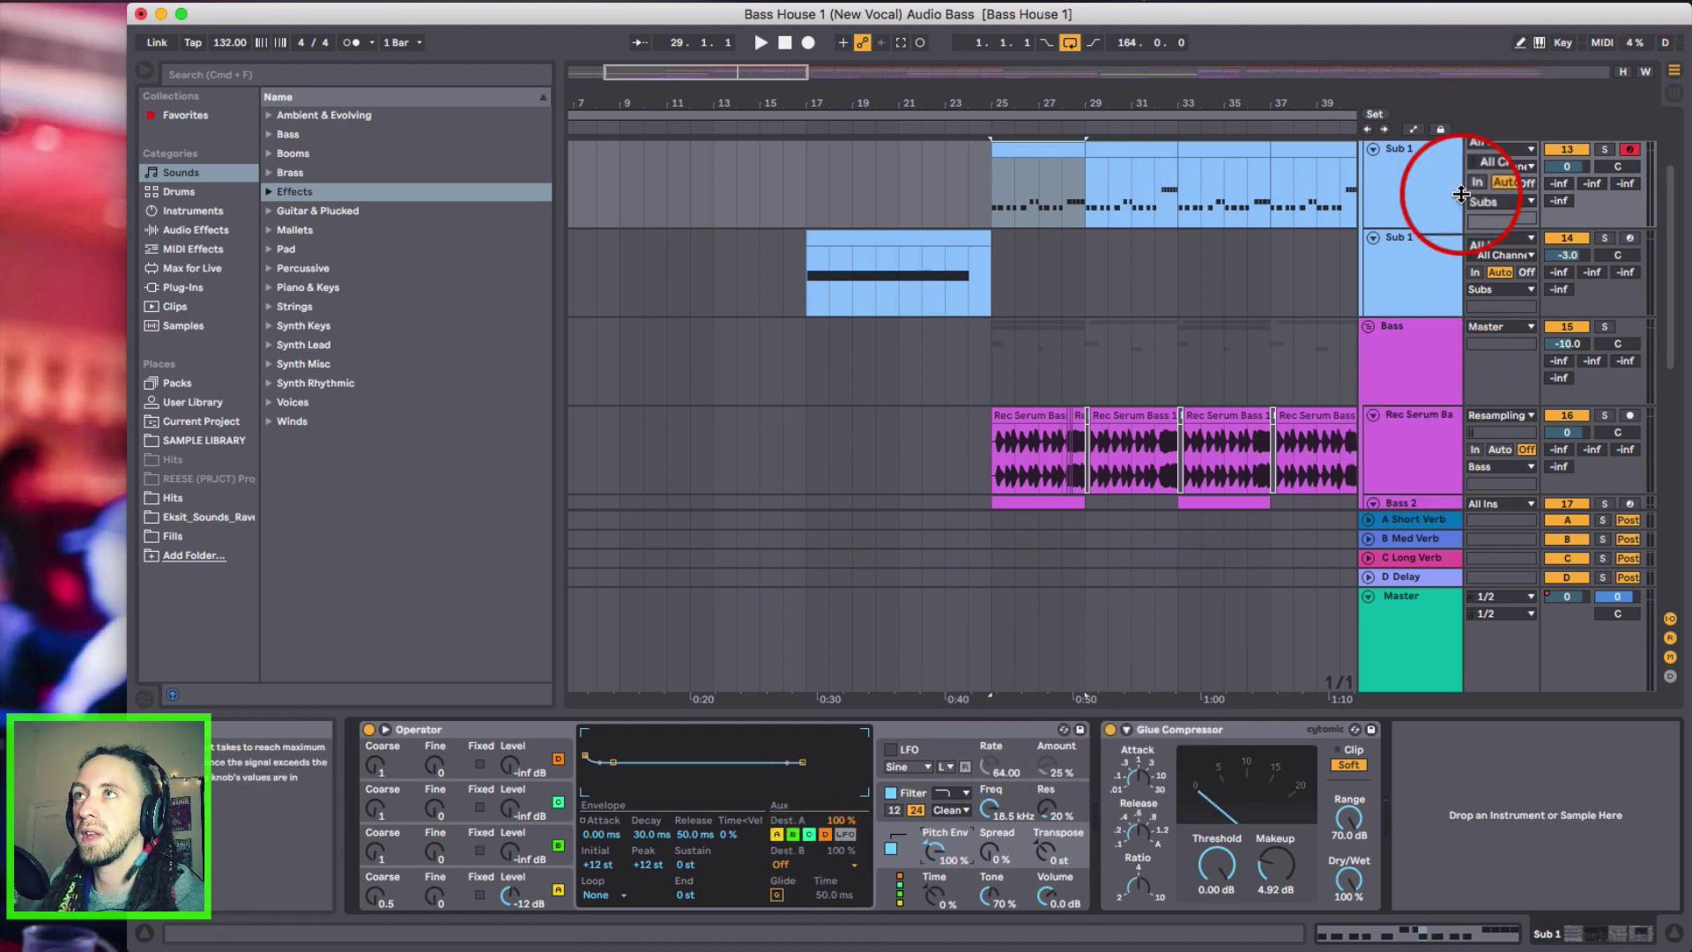
- Solo the Rec Serum Bass track and play its first clip from bar 25
left_click(1430, 458)
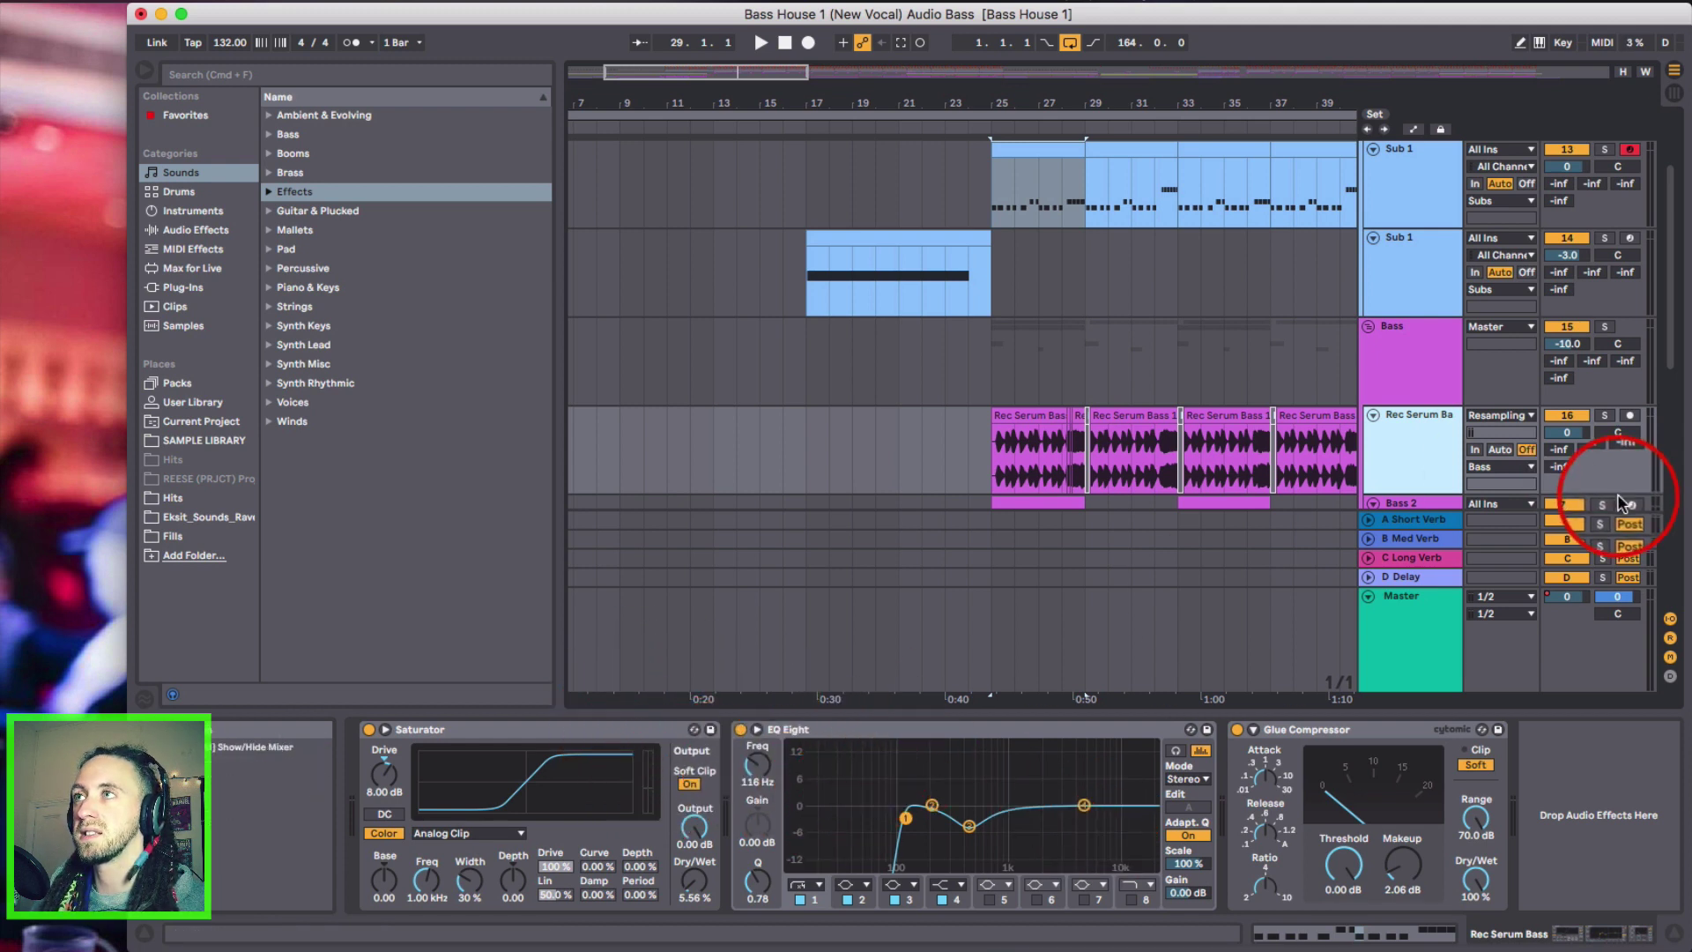
left_click(1598, 415)
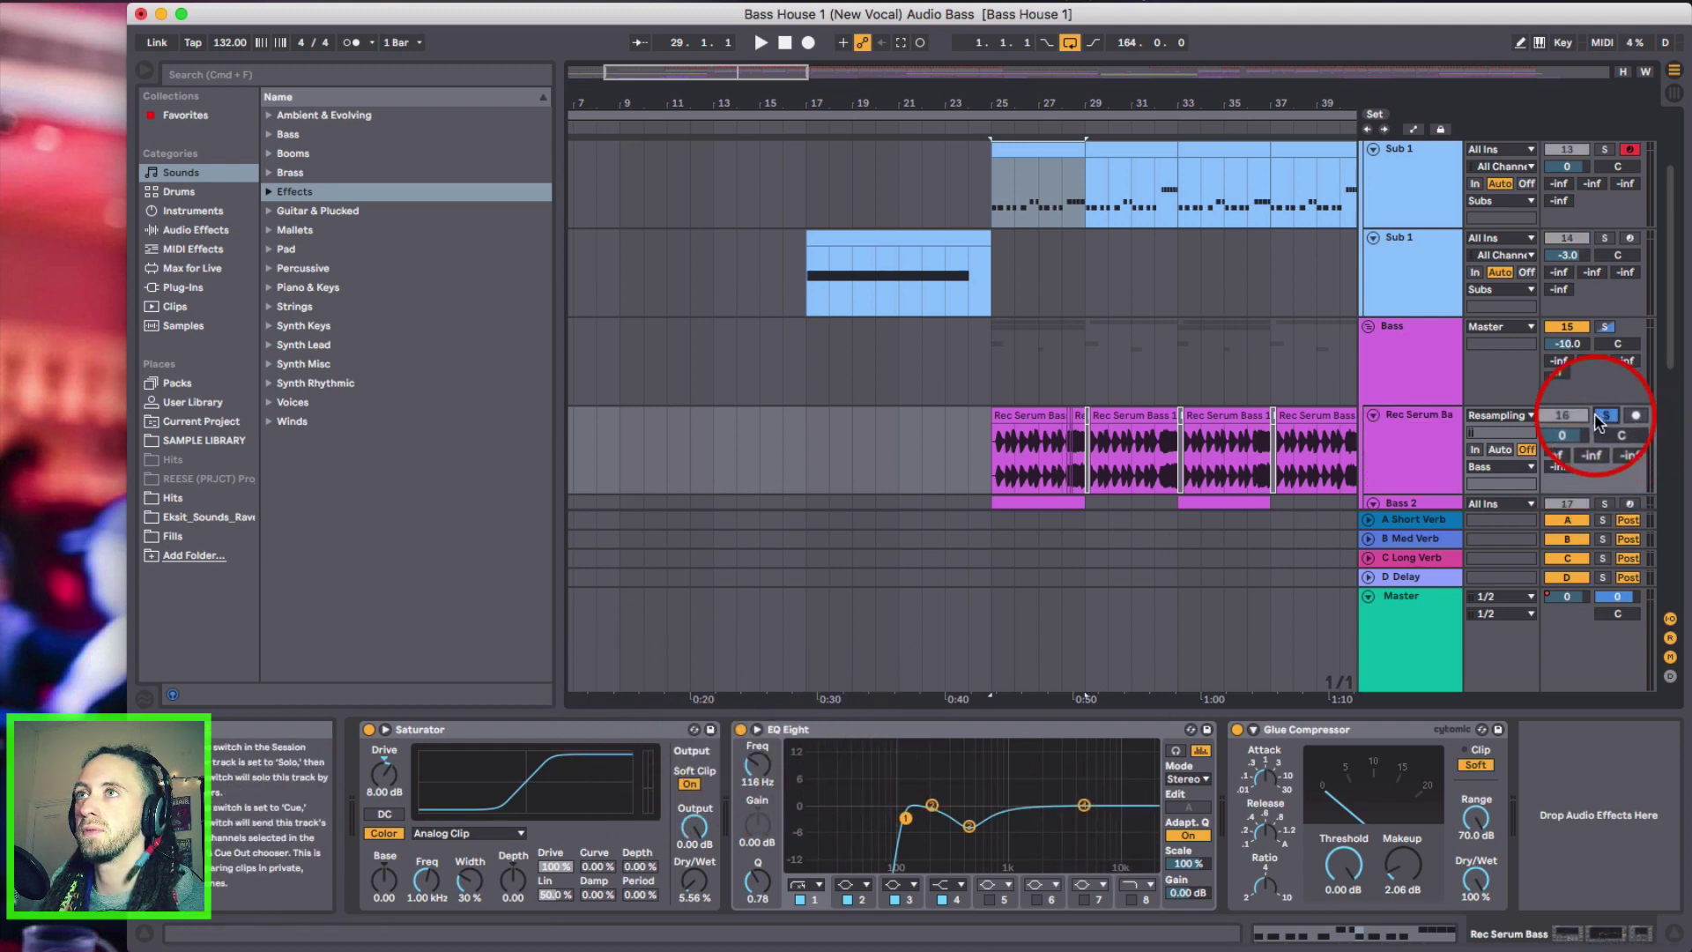
left_click(1028, 417)
key("space")
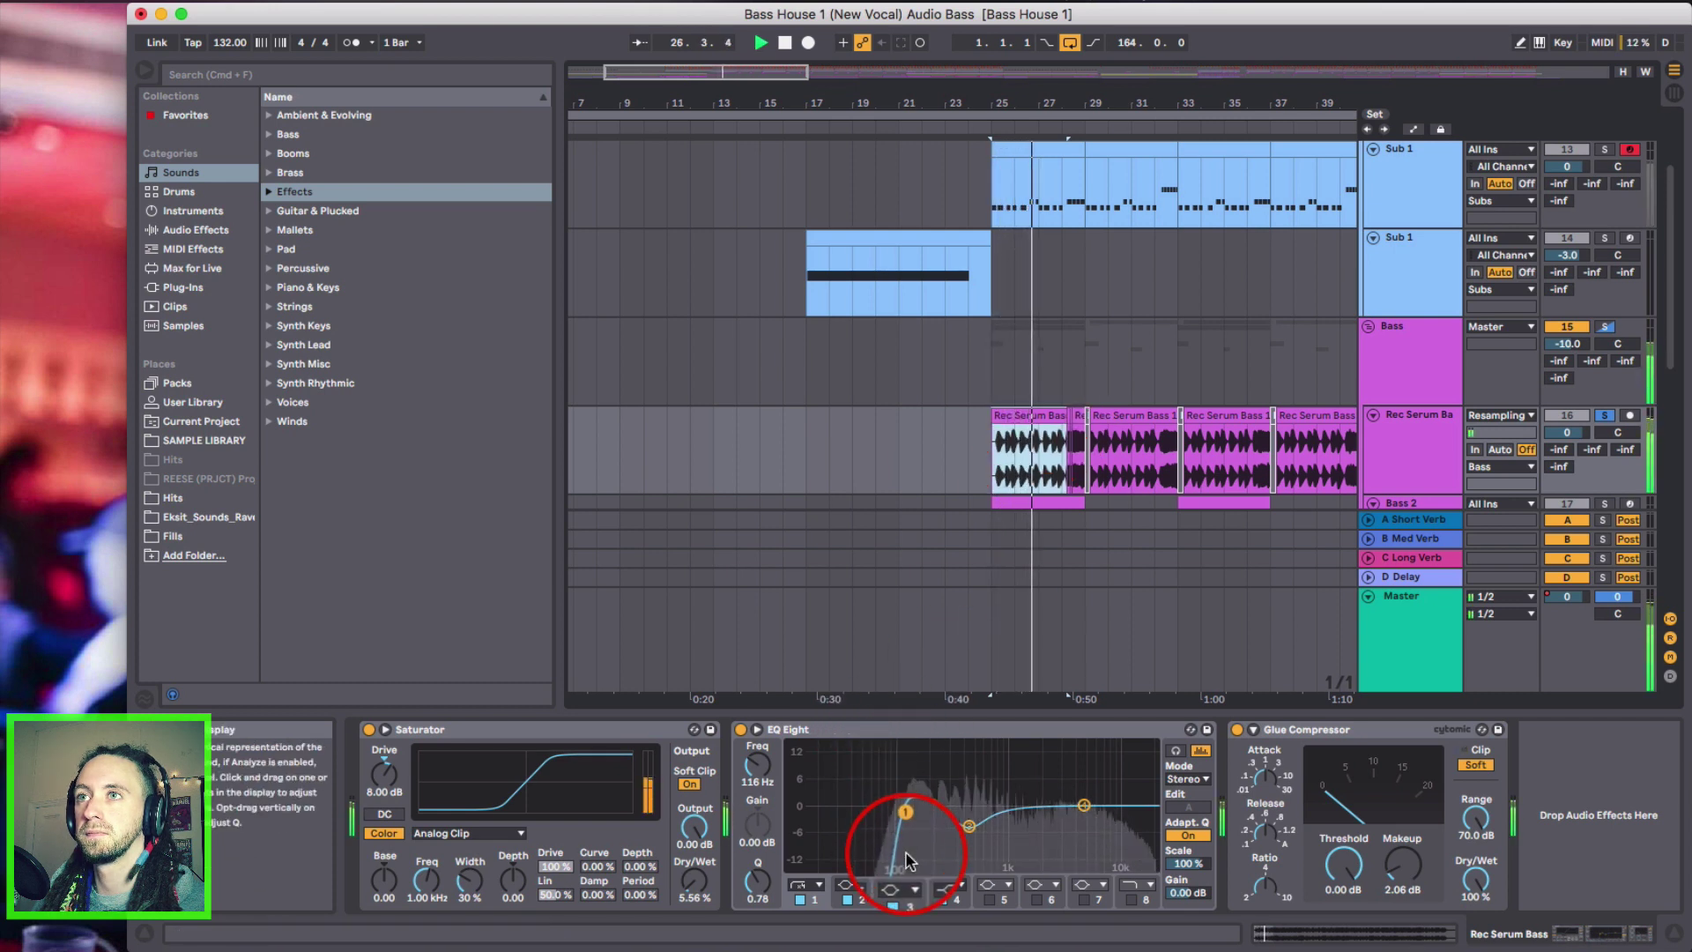
- Examine the low-cut band in the Rec Serum Bass track's EQ Eight against the signal's spectrum
left_click_drag(898, 831, 871, 808)
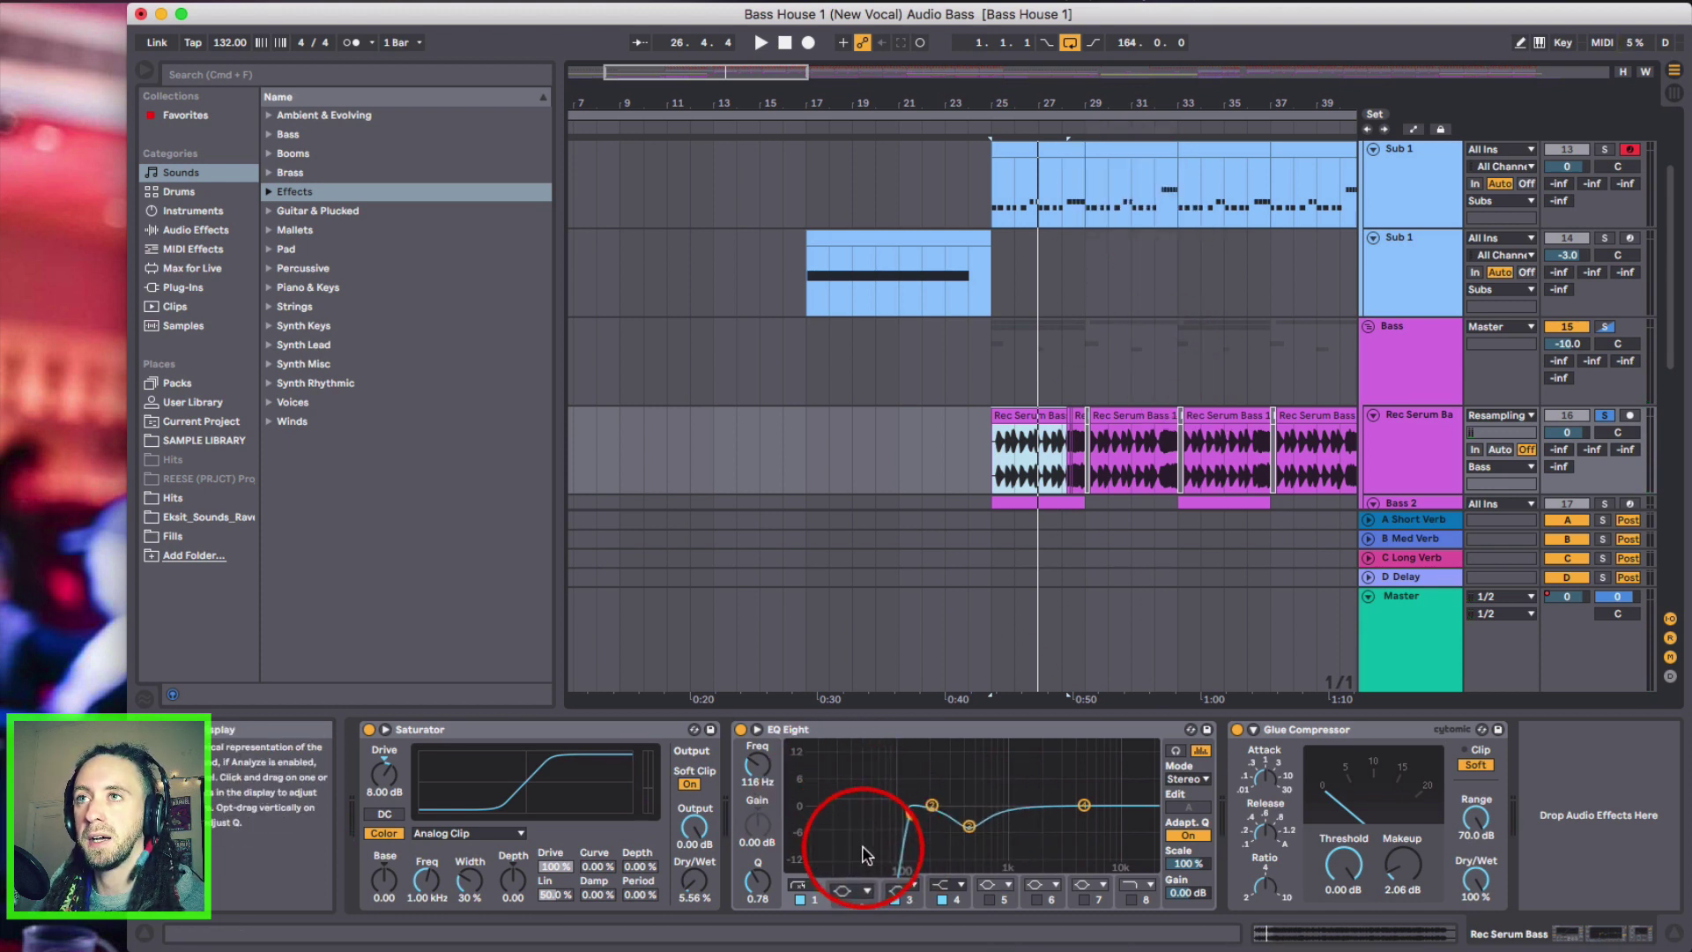
left_click_drag(863, 854, 904, 752)
mouse_move(877, 817)
left_mouse_down()
mouse_move(860, 866)
mouse_move(802, 861)
mouse_move(893, 818)
left_mouse_up()
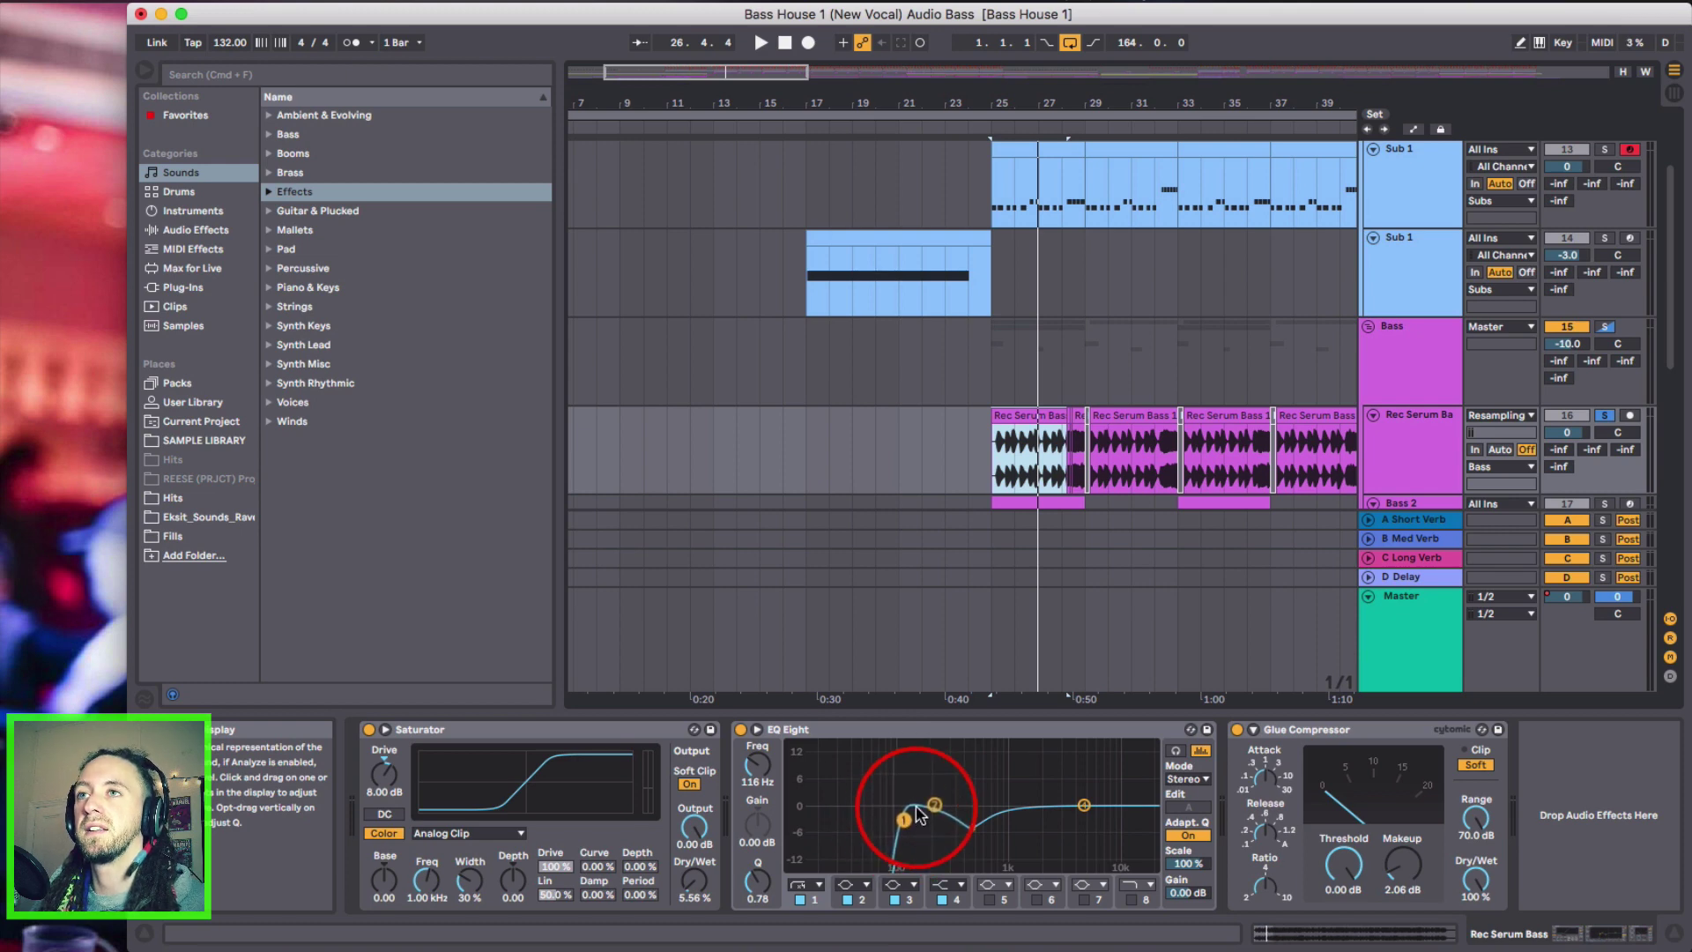
- Inspect the EQ Eight low cuts on the 18-Operator, Test Basses and Rec Bass 1 tracks
scroll(1417, 454, "down", 3)
left_click(1419, 446)
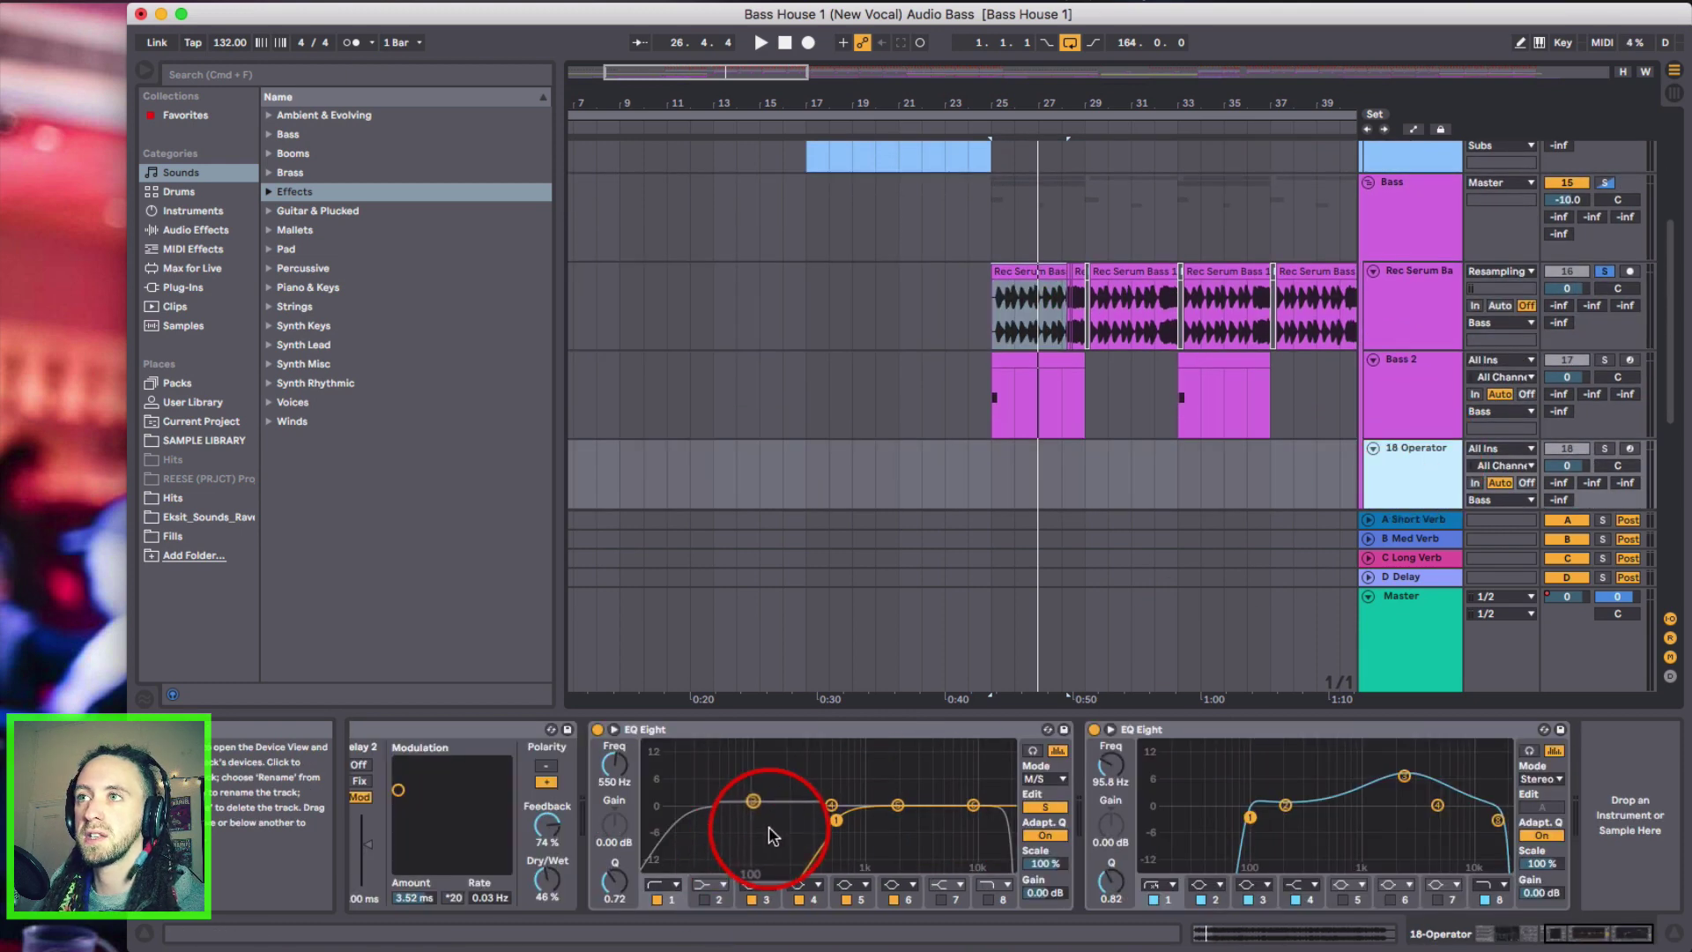
left_click_drag(1260, 818, 1234, 829)
scroll(1408, 397, "down", 5)
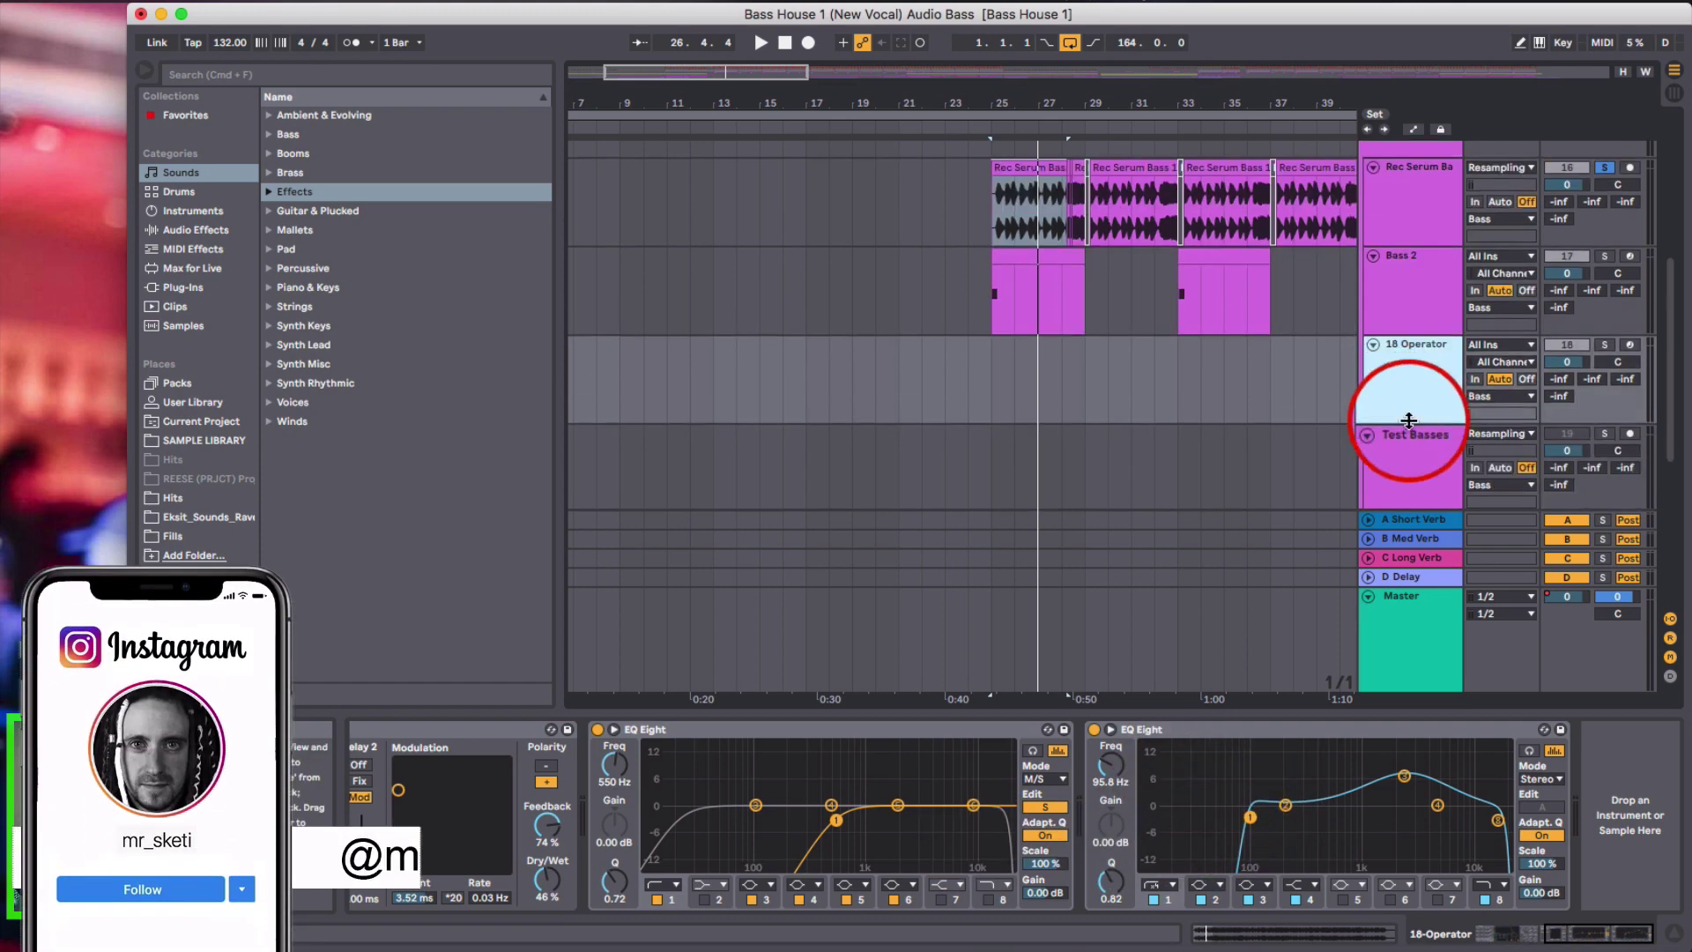
left_click(1428, 441)
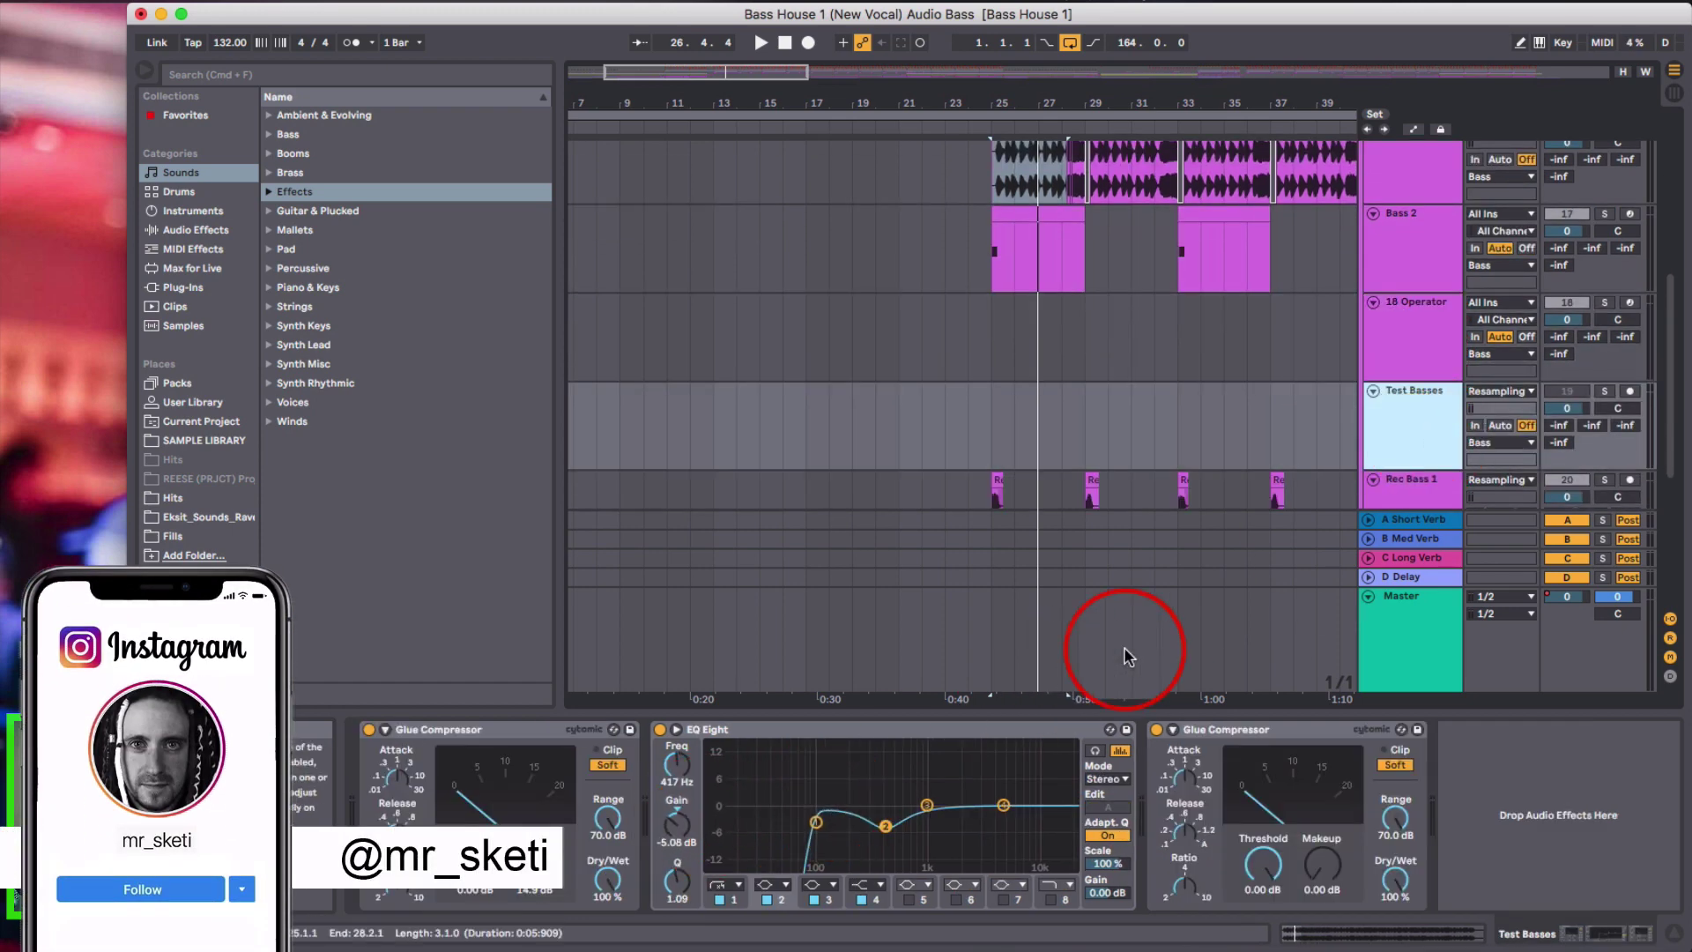
left_click(1389, 493)
scroll(1333, 354, "down", 3)
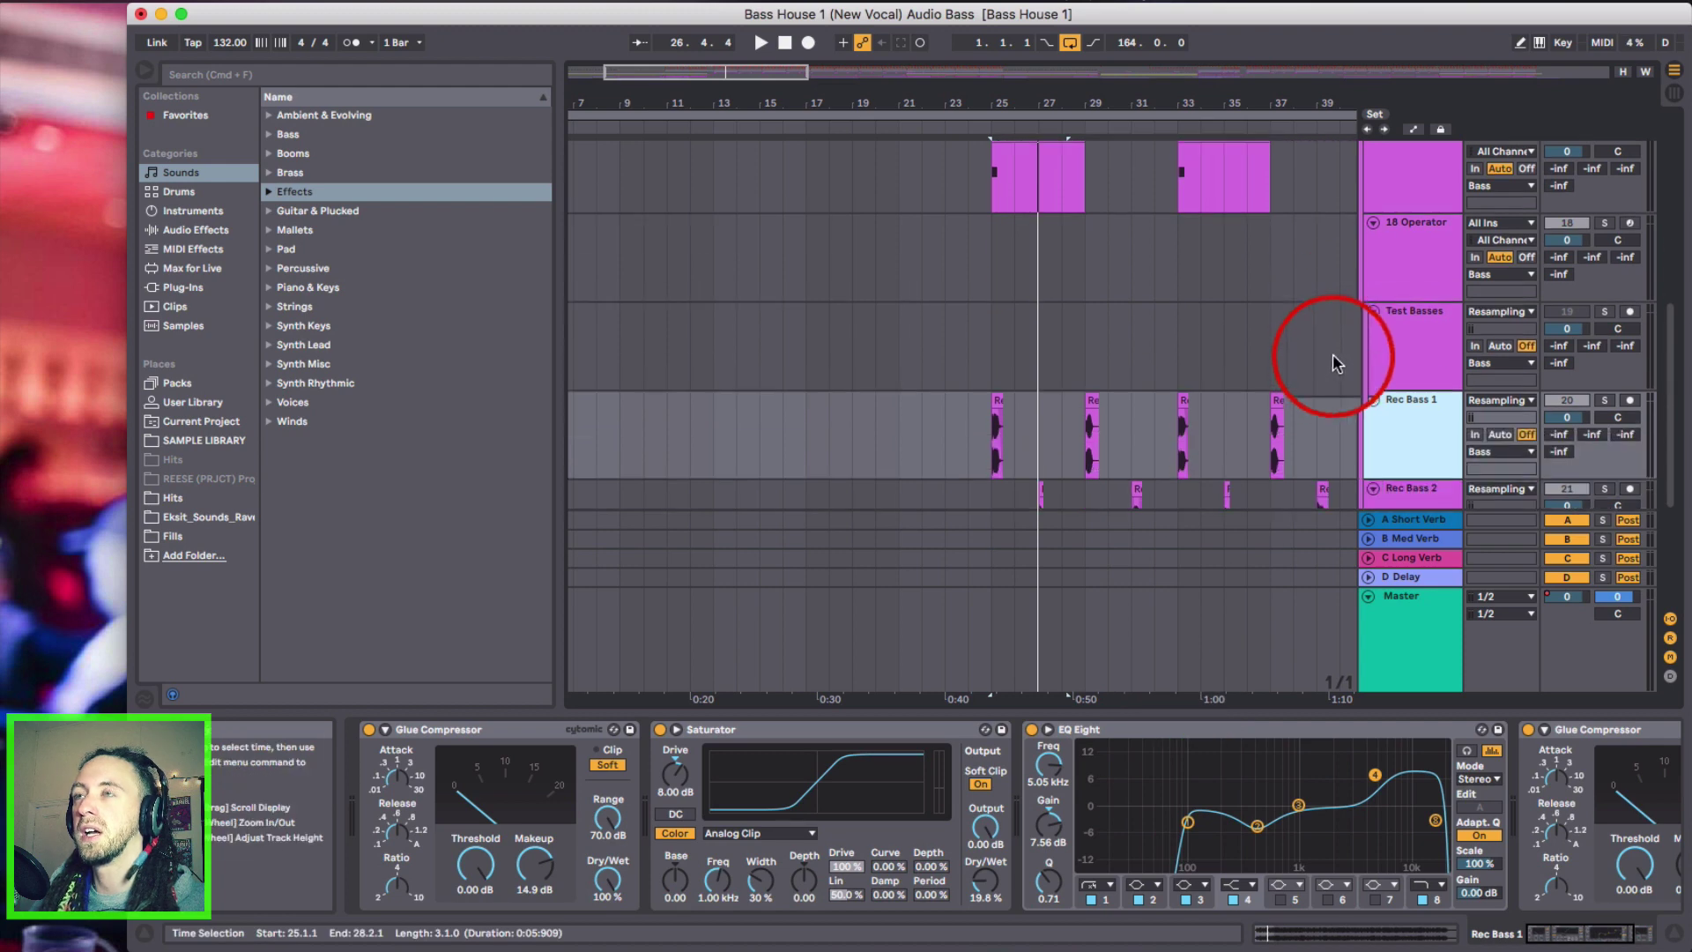
- Examine the side-channel low cut in the mid/side EQ Eight on the Bass group
scroll(1320, 415, "up", 6)
scroll(1326, 401, "up", 6)
left_click(1386, 335)
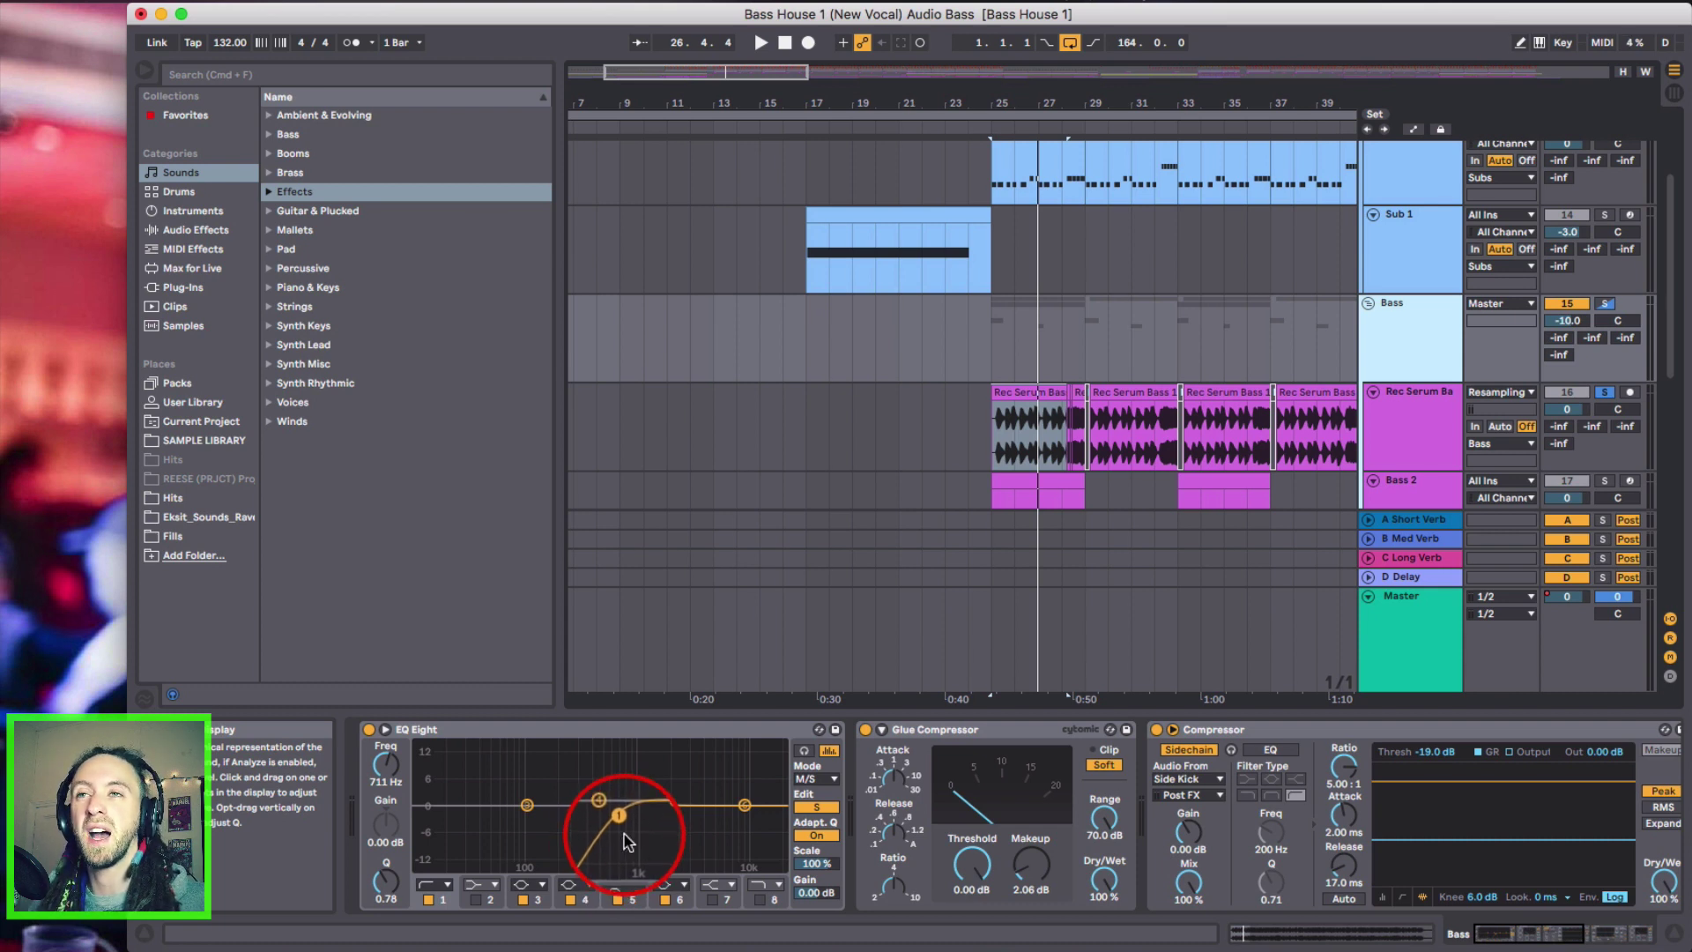
left_click(1421, 437)
left_click(1399, 355)
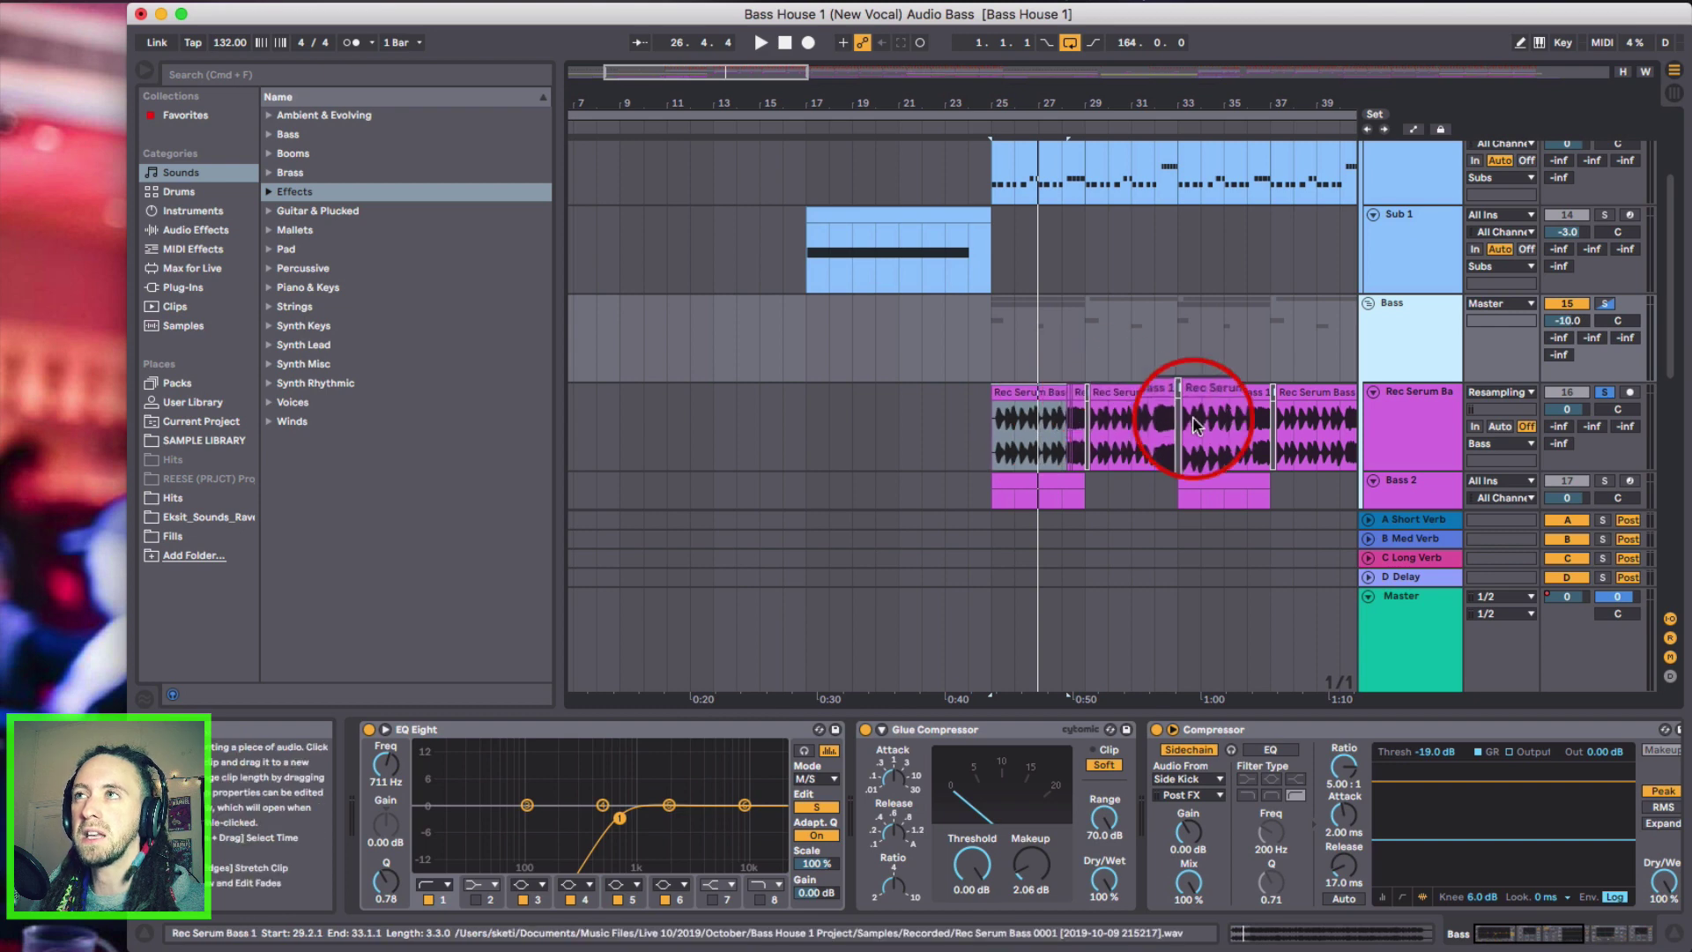
- Compare the effect chains on the Rec Serum Bass, 18-Operator, Rec Bass 1 and Rec Bass 2 tracks
left_click(1392, 425)
scroll(1395, 426, "down", 3)
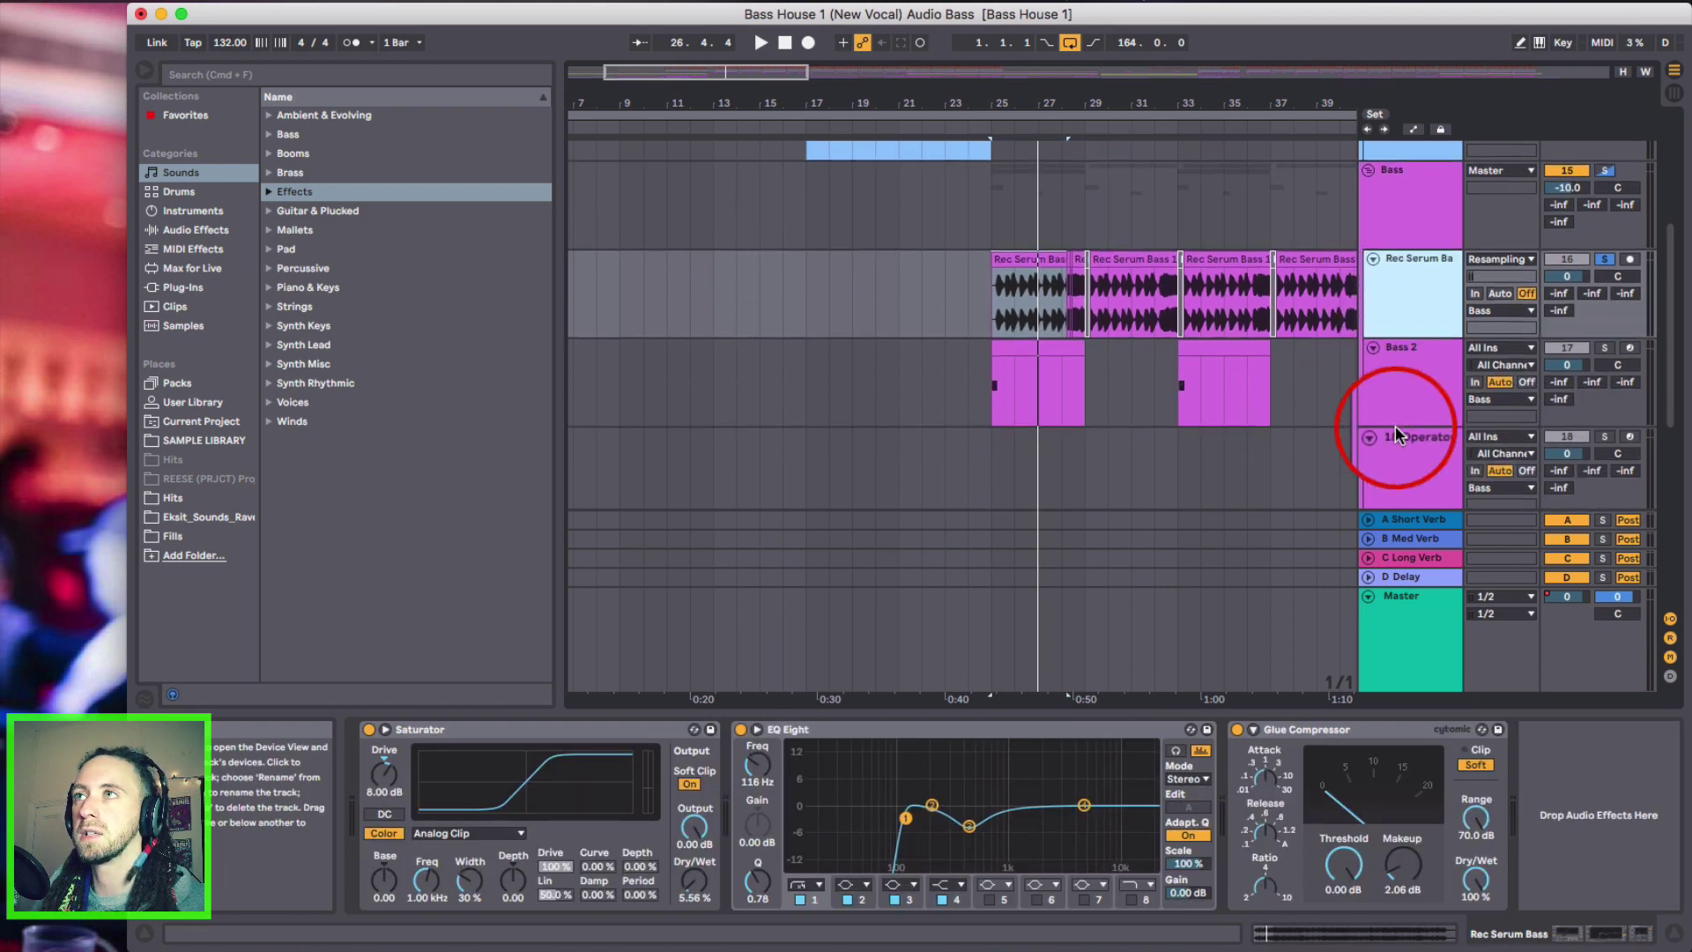
left_click(1394, 425)
scroll(1402, 458, "down", 3)
scroll(1419, 440, "down", 1)
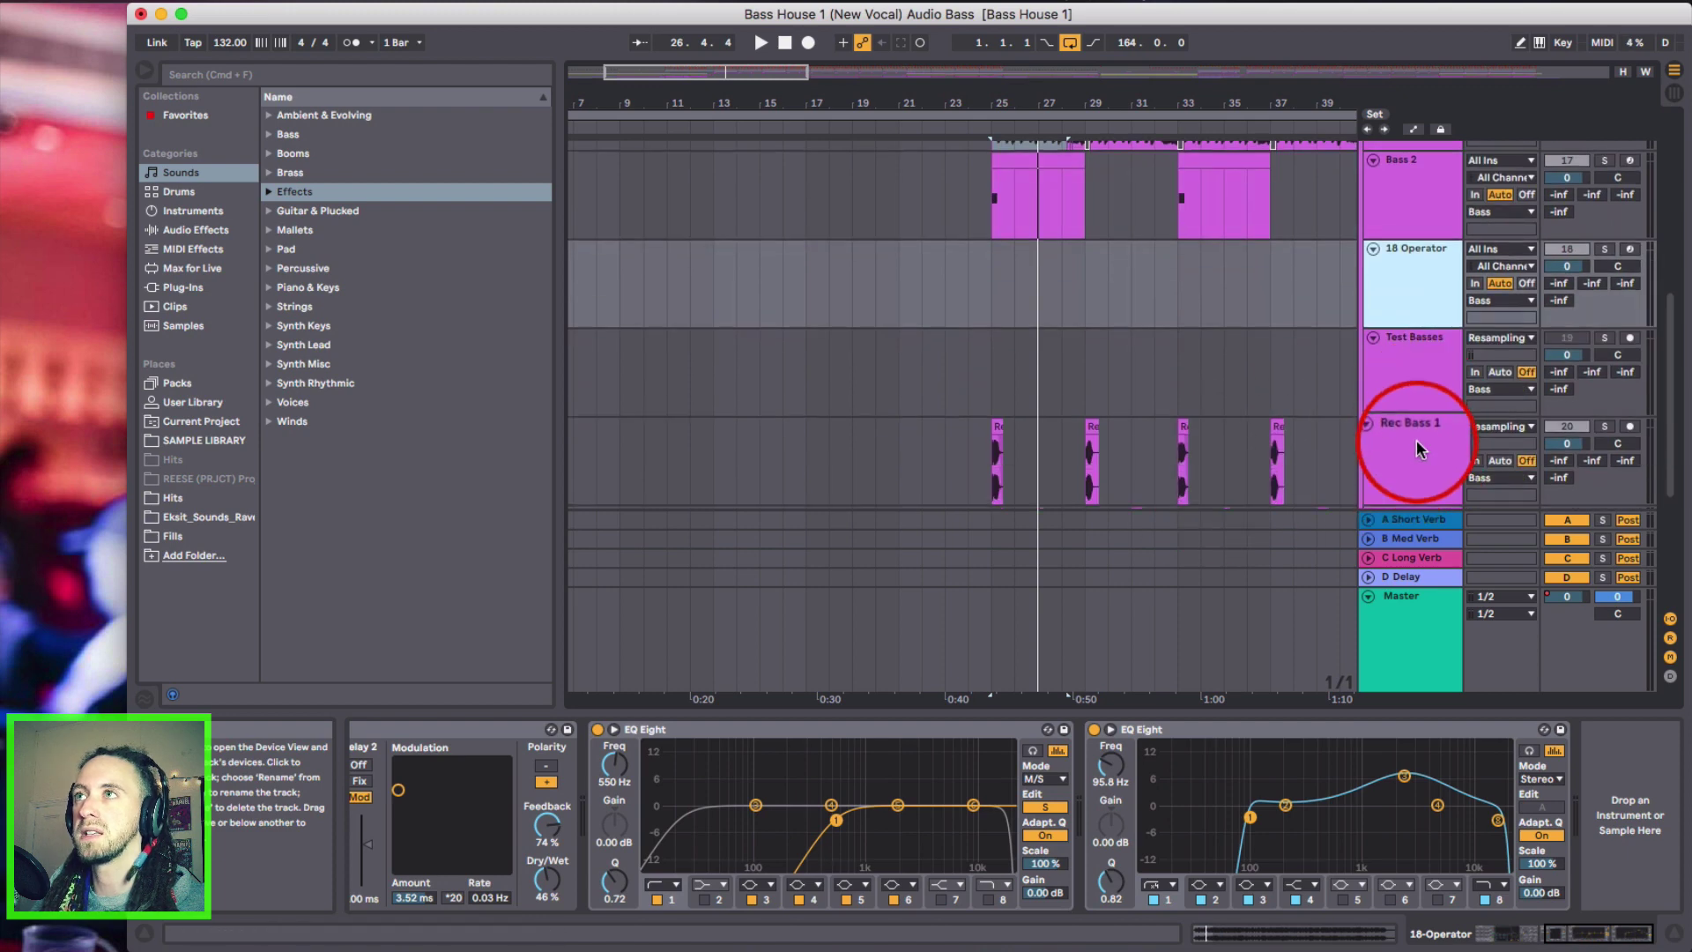
left_click(1416, 441)
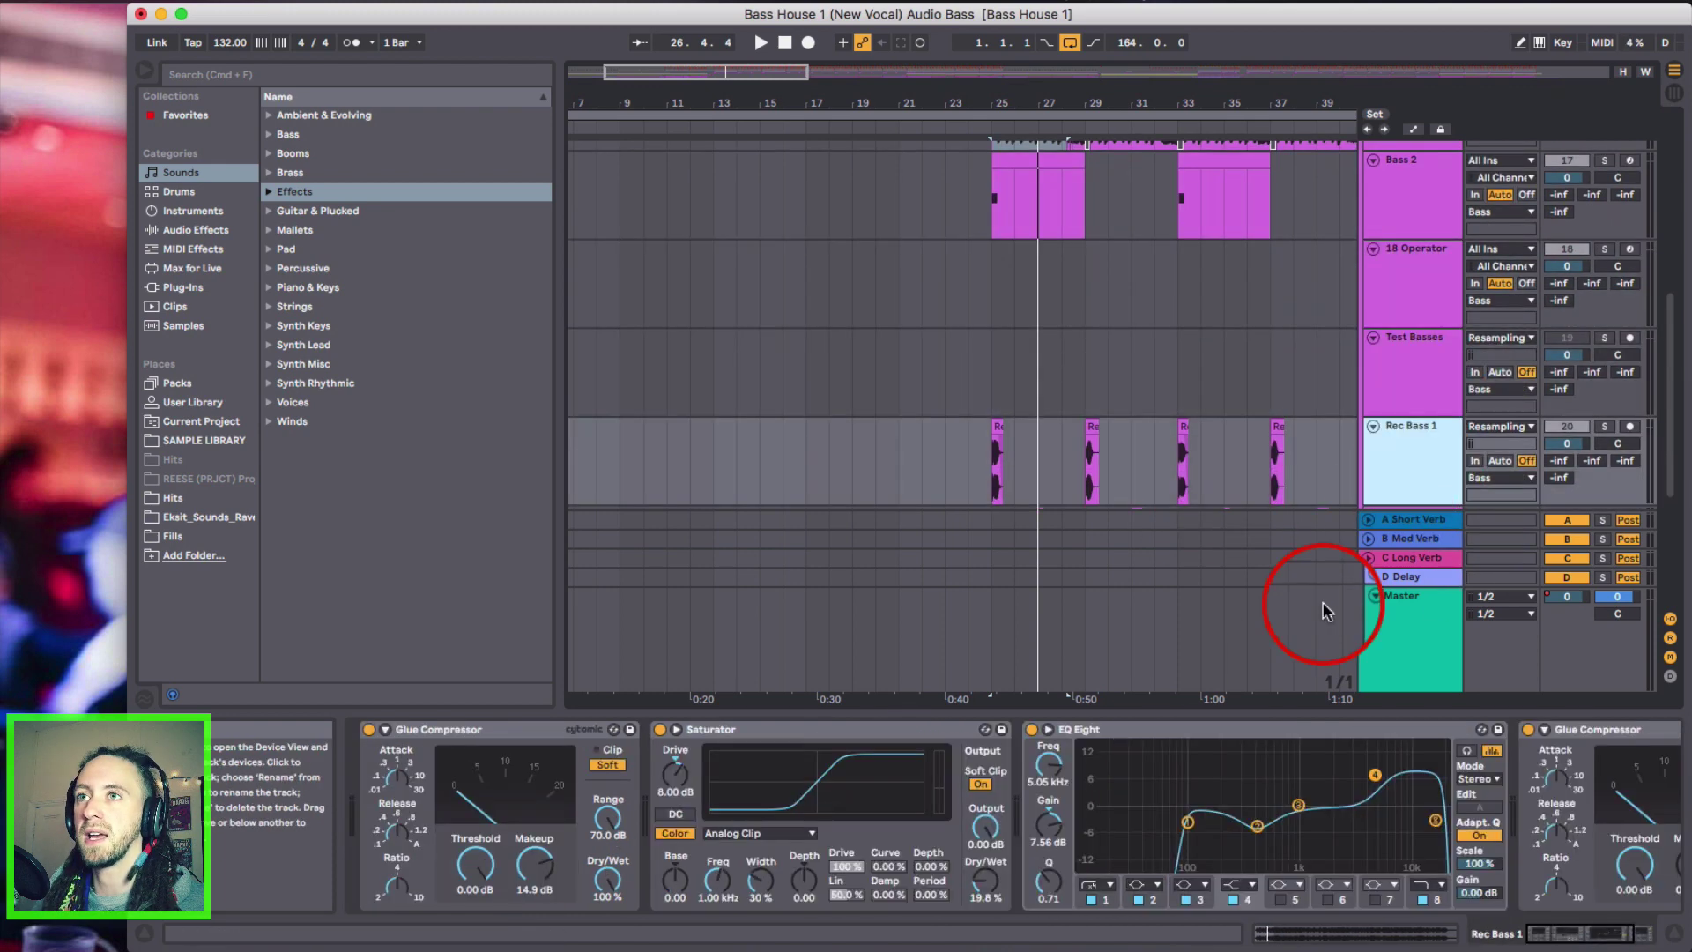
scroll(1367, 453, "down", 4)
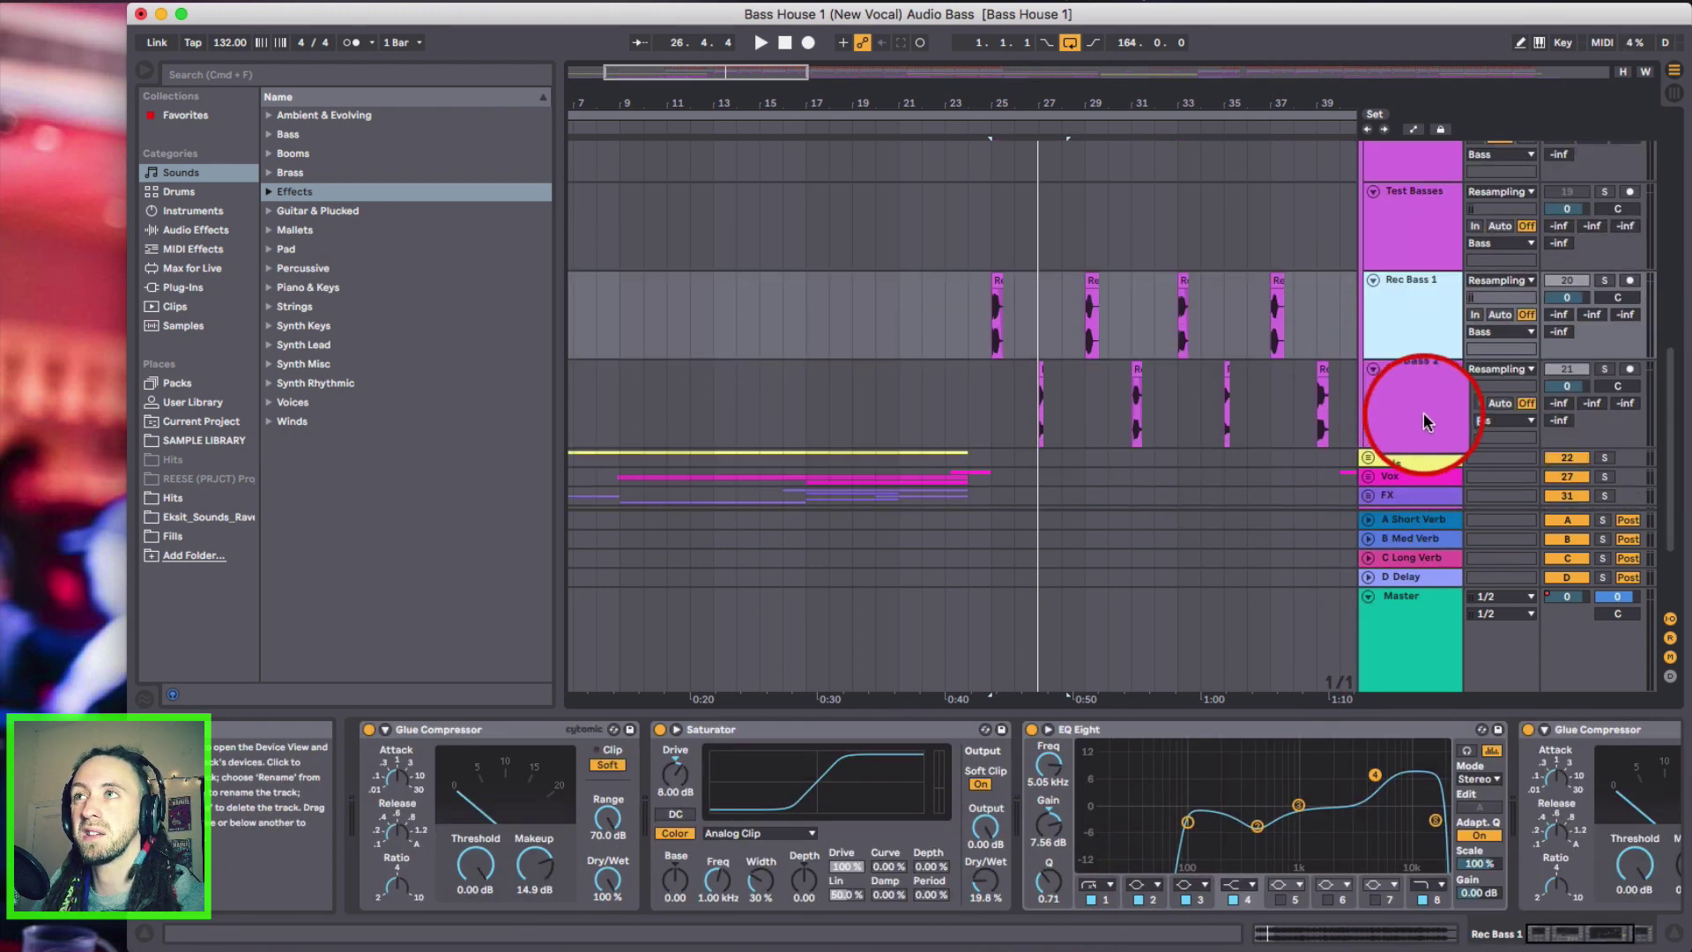
left_click(1426, 422)
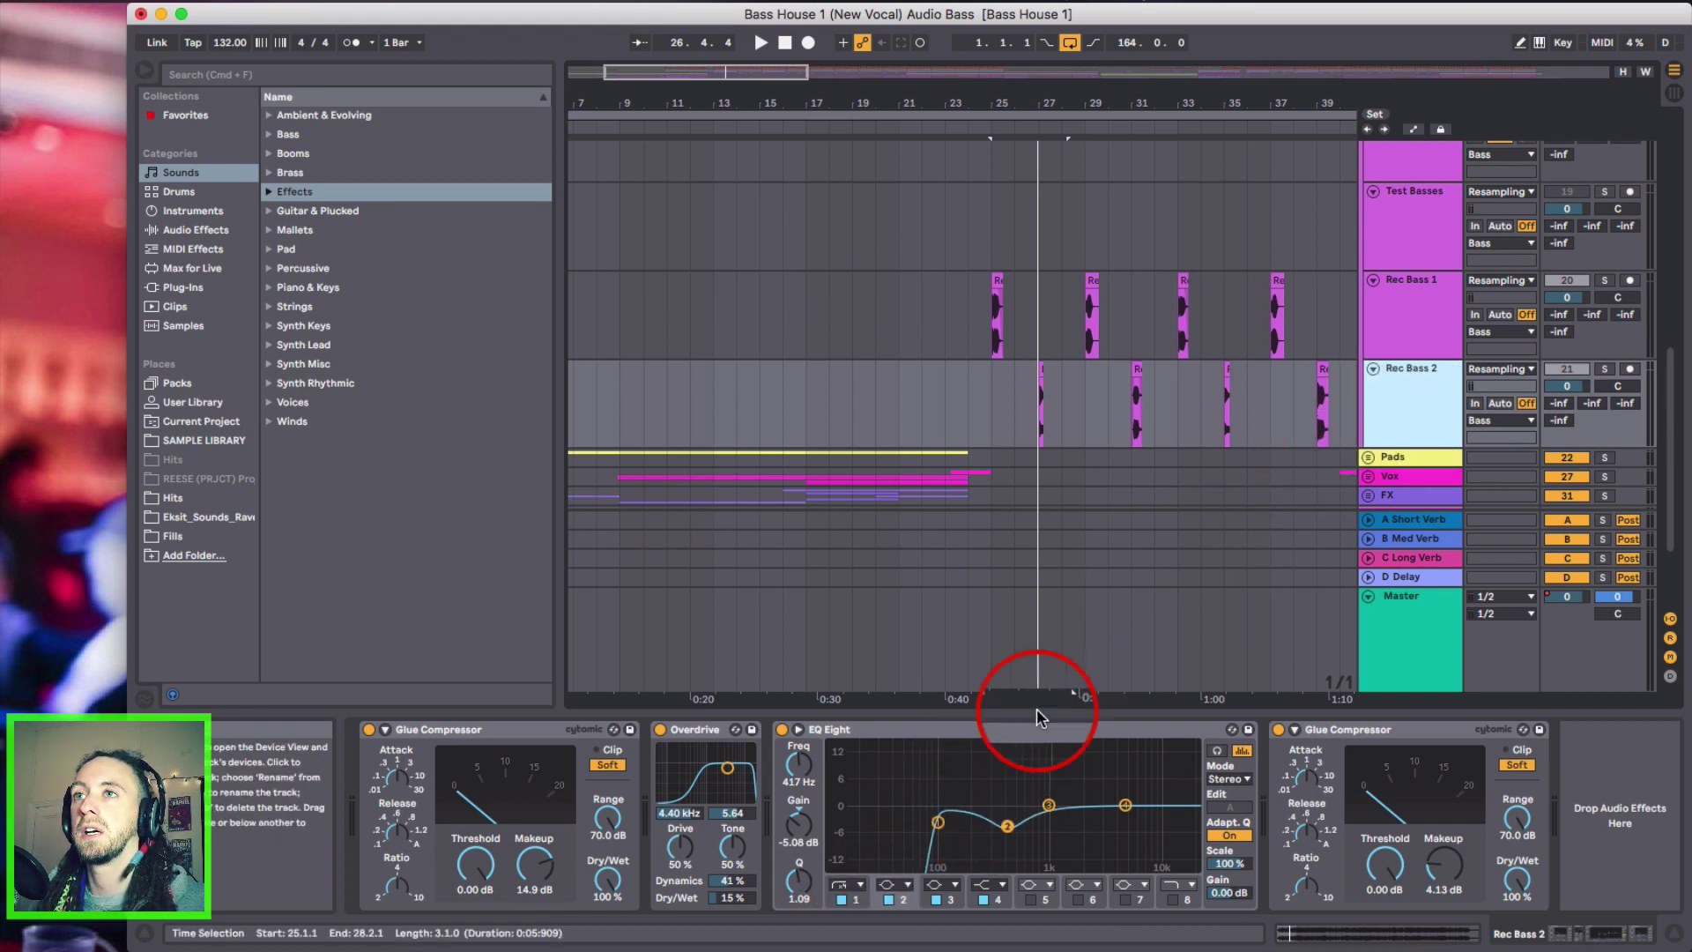
- Recheck the EQ Eight curves of Rec Bass 1, Rec Bass 2 and Test Basses, followed by 18-Operator and Rec Serum Bass
left_click(1401, 332)
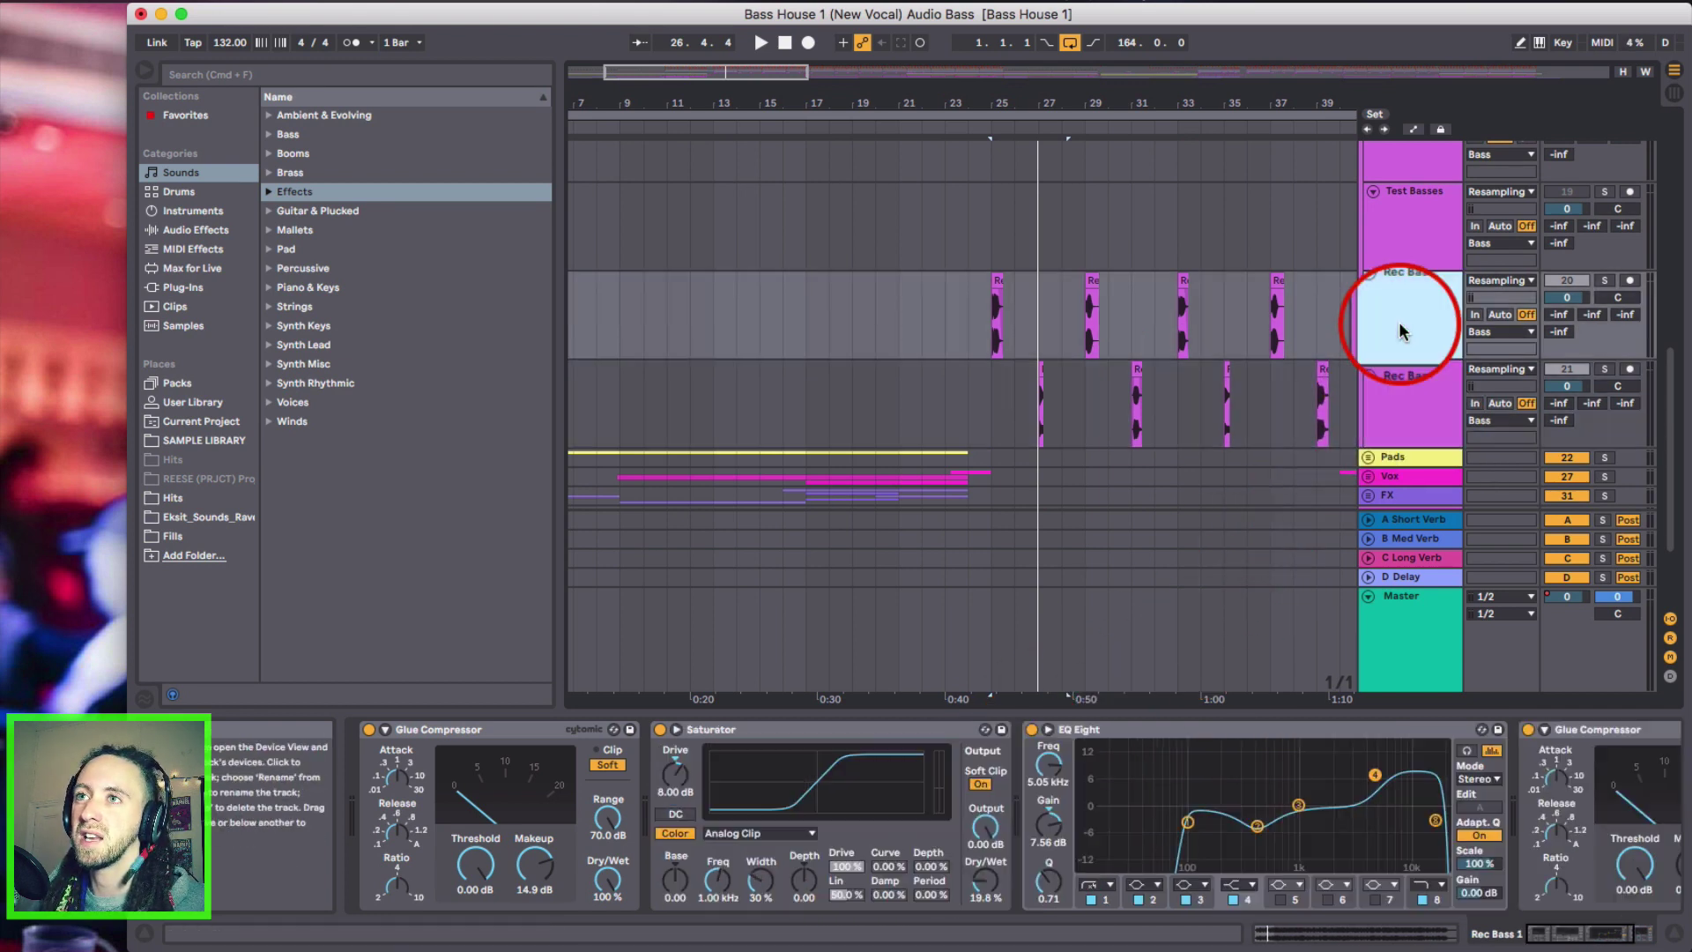
left_click(1409, 403)
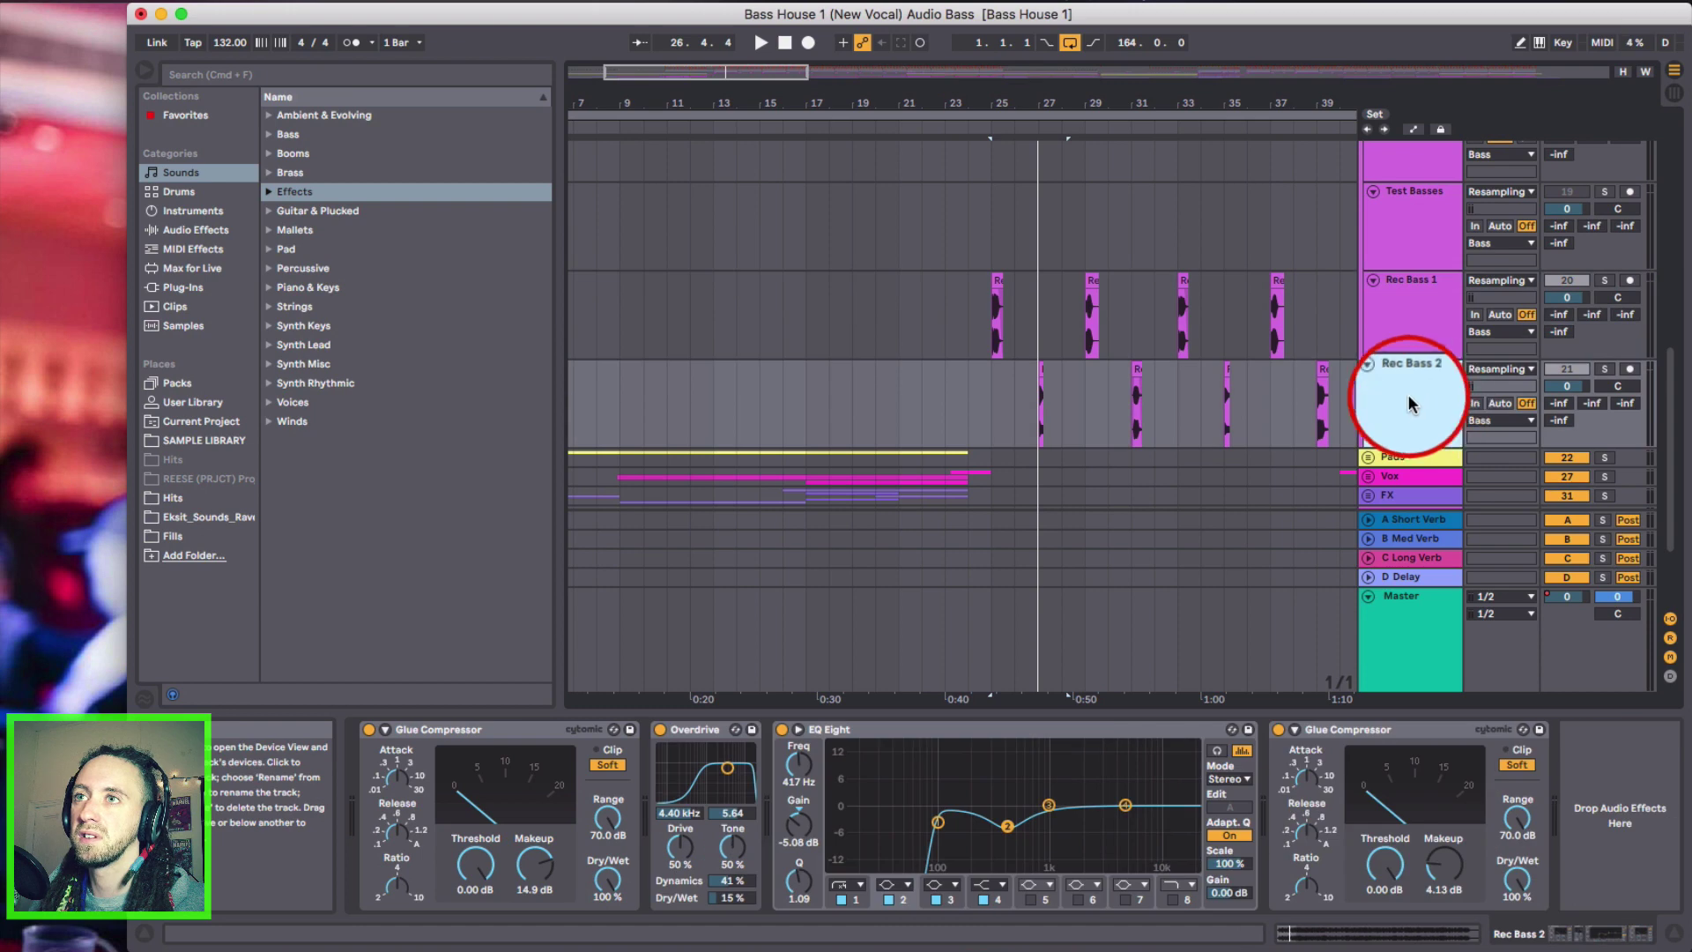
left_click(1415, 228)
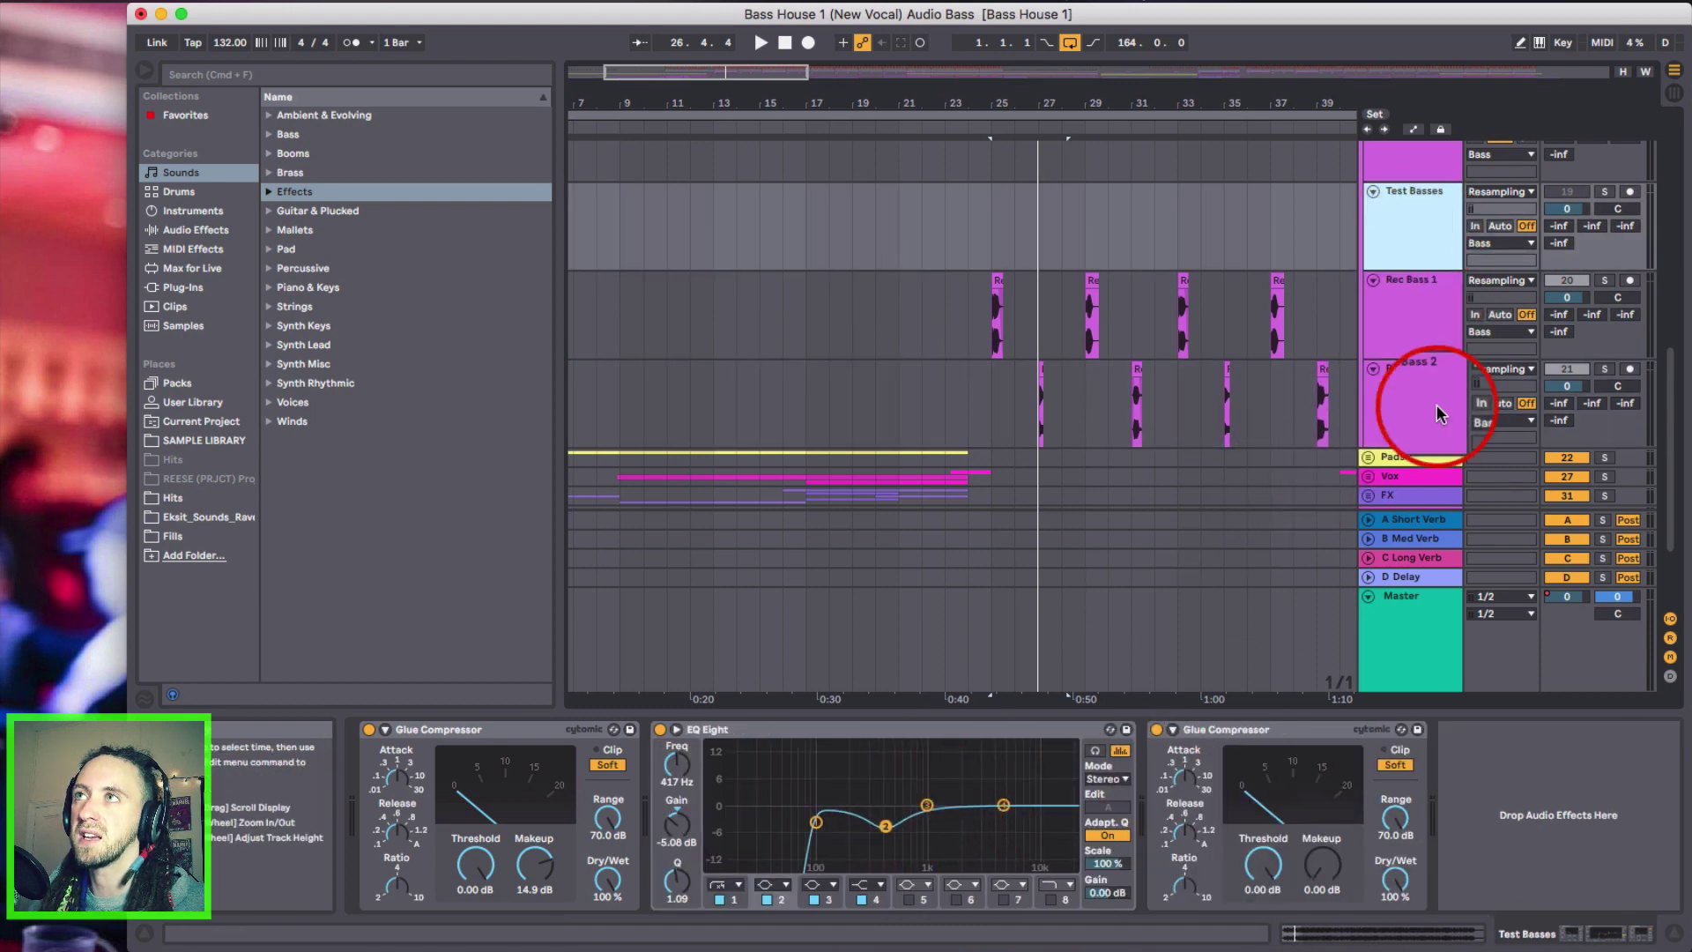
scroll(1419, 371, "up", 3)
left_click(1405, 269)
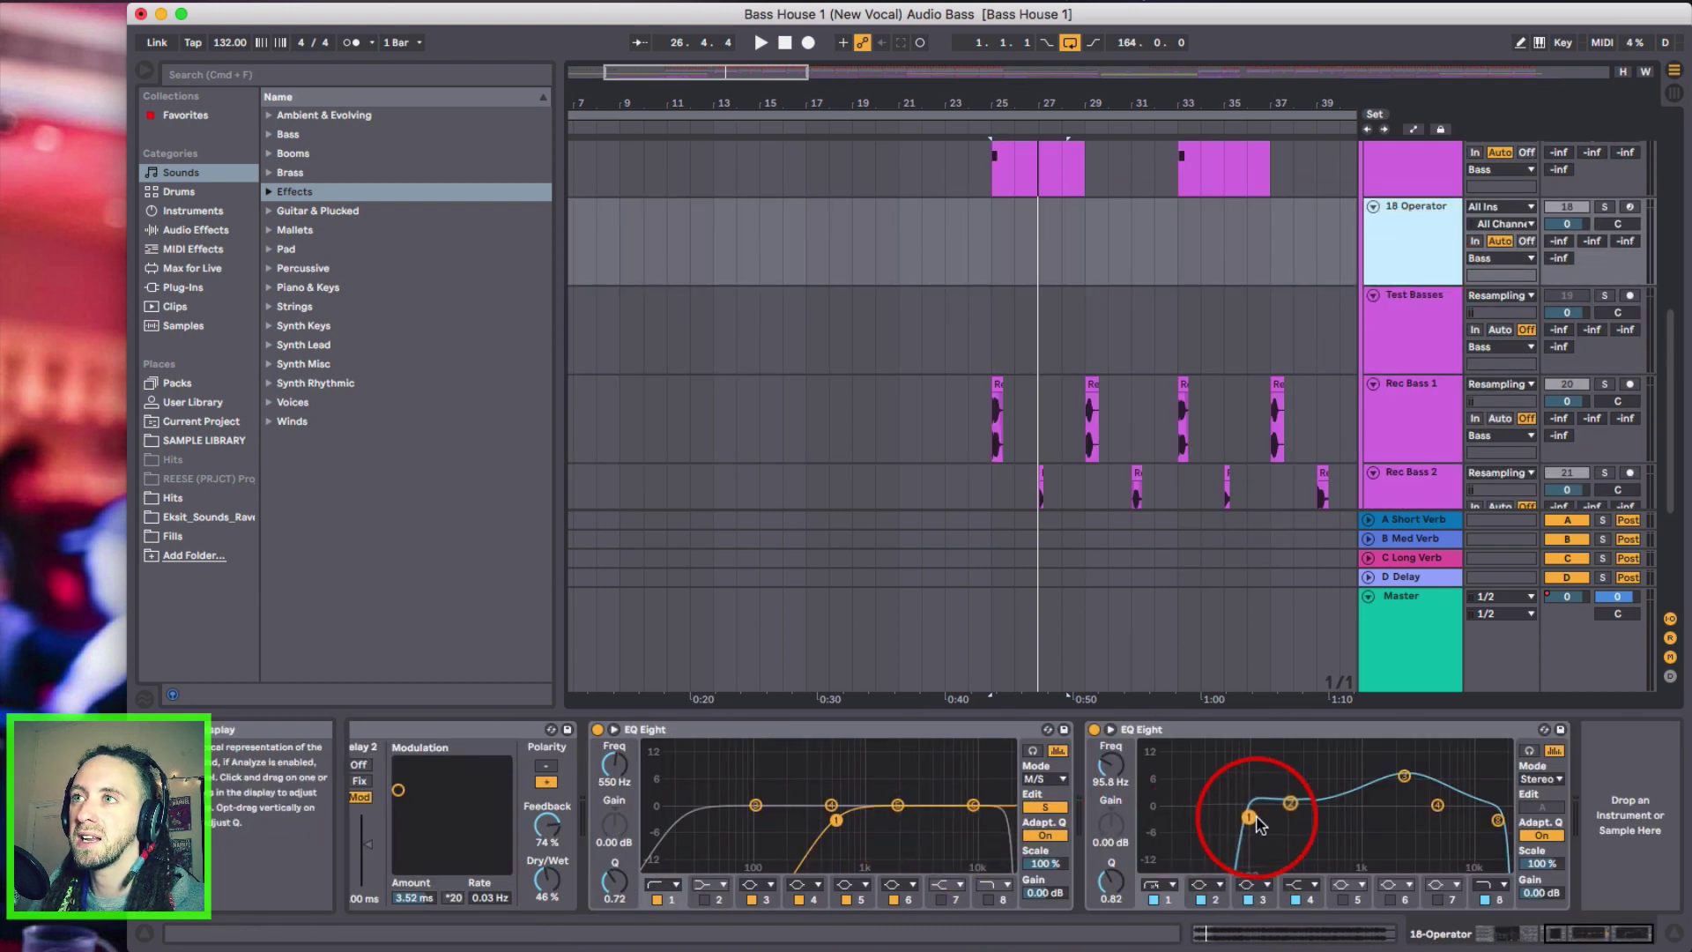
scroll(1398, 444, "up", 3)
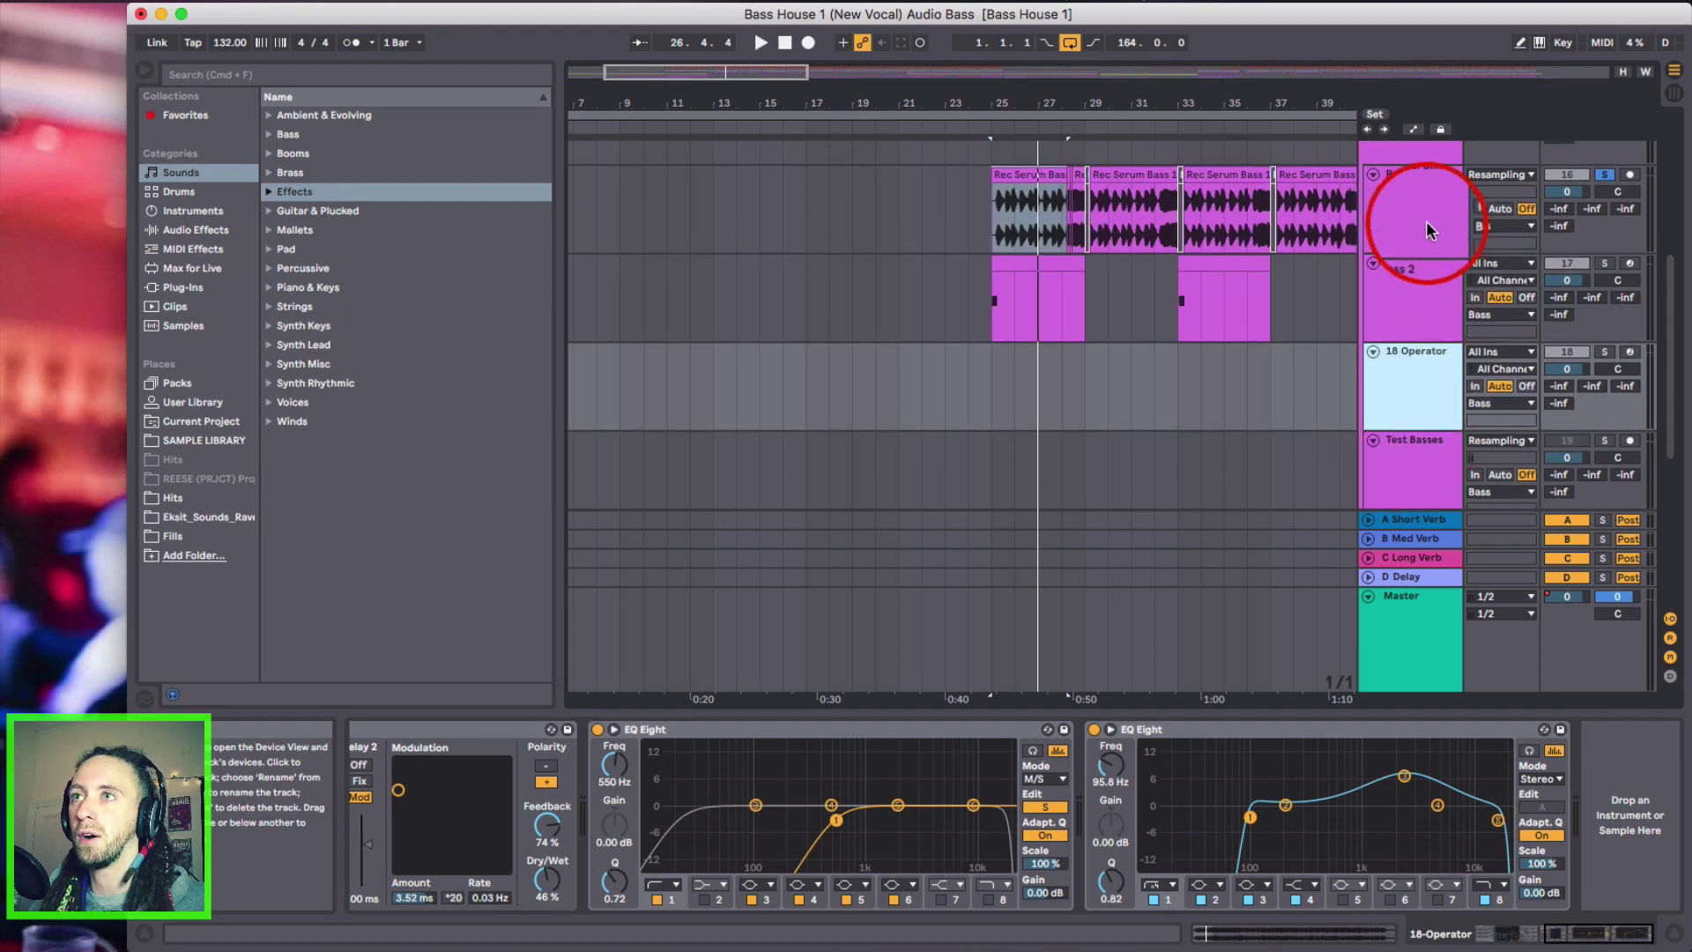
left_click(1426, 220)
scroll(1408, 405, "up", 5)
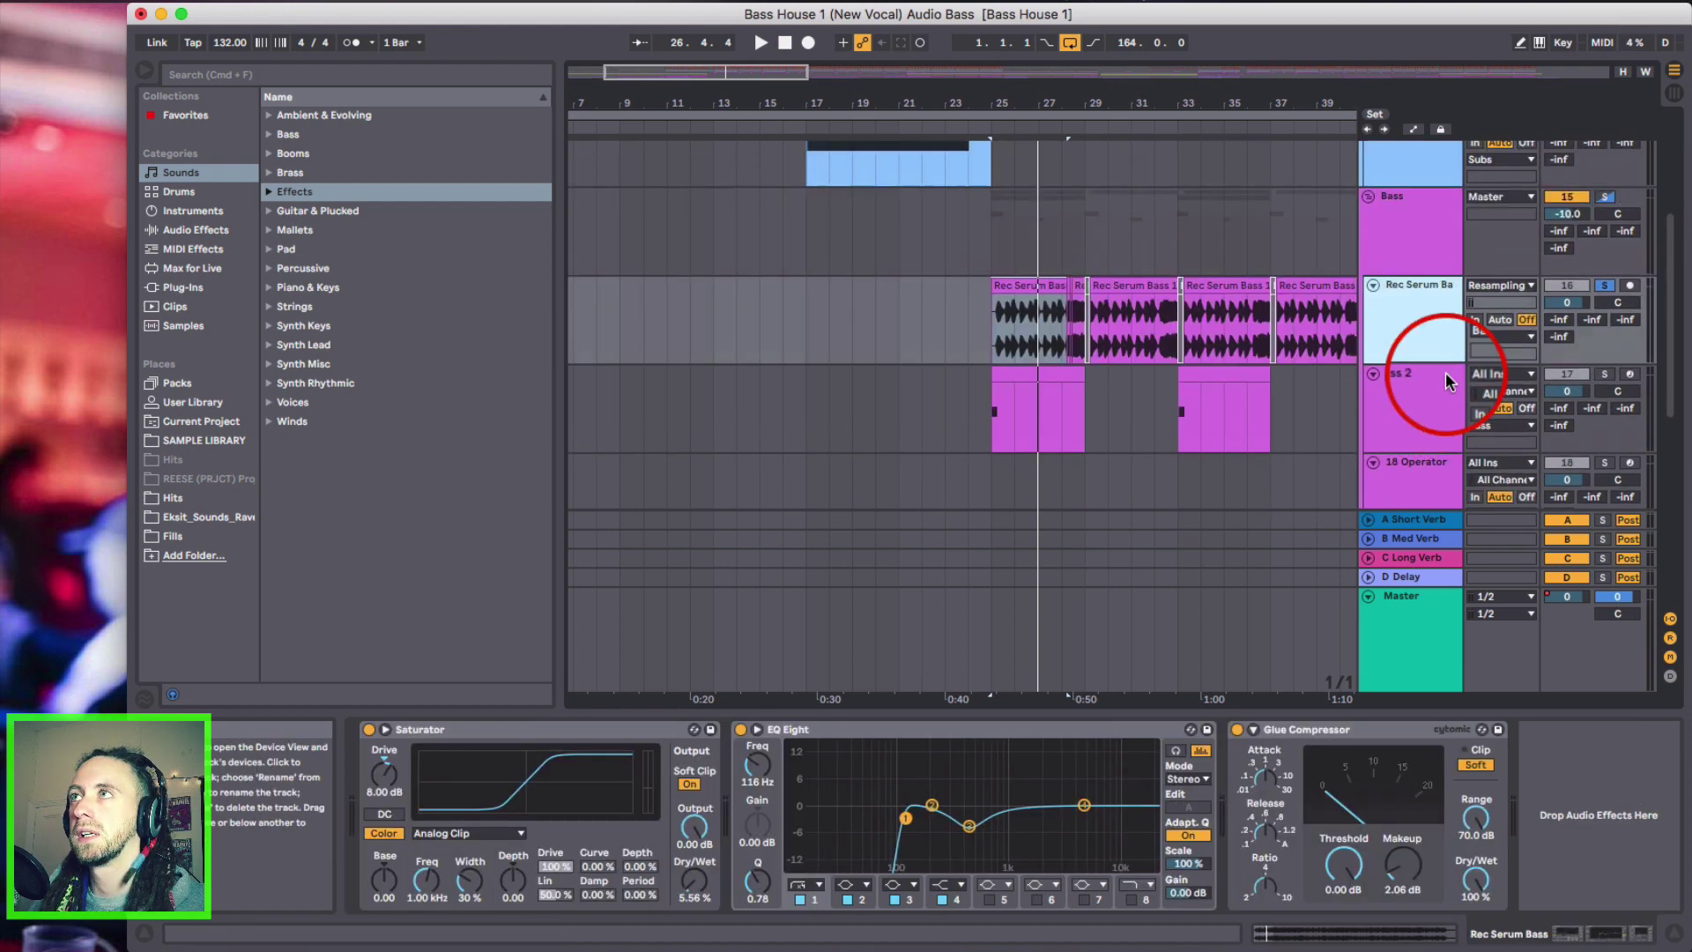
- Collapse the Bass and Subs groups in the arrangement
scroll(1430, 268, "up", 5)
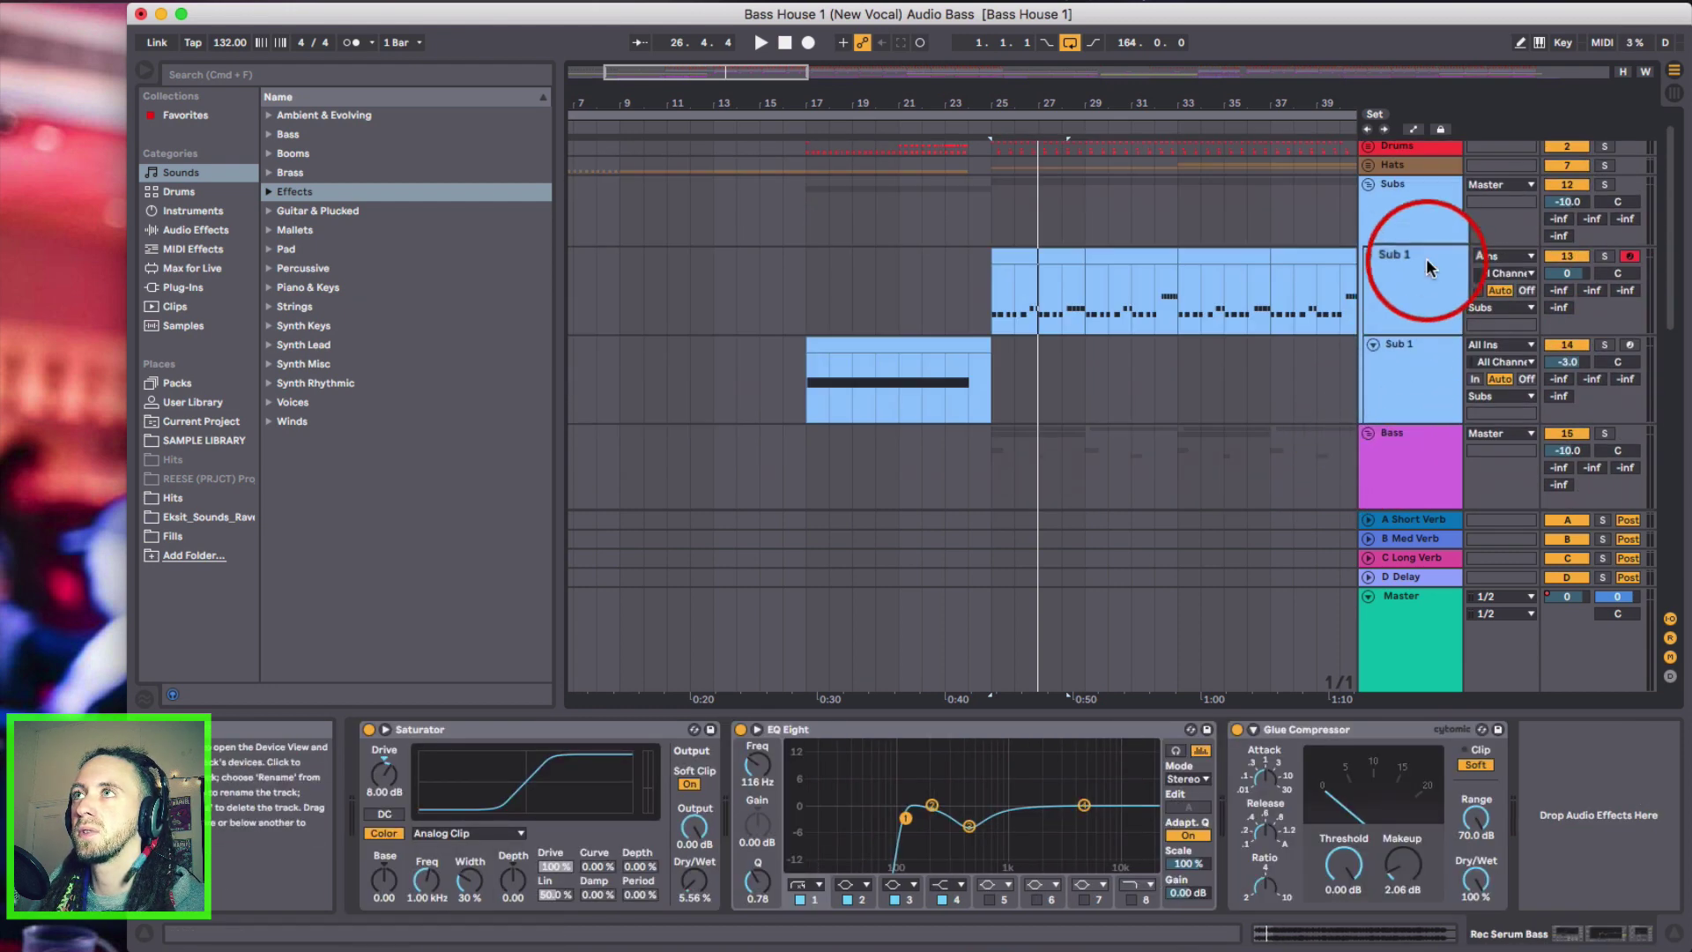
left_click(1369, 431)
left_click(1370, 186)
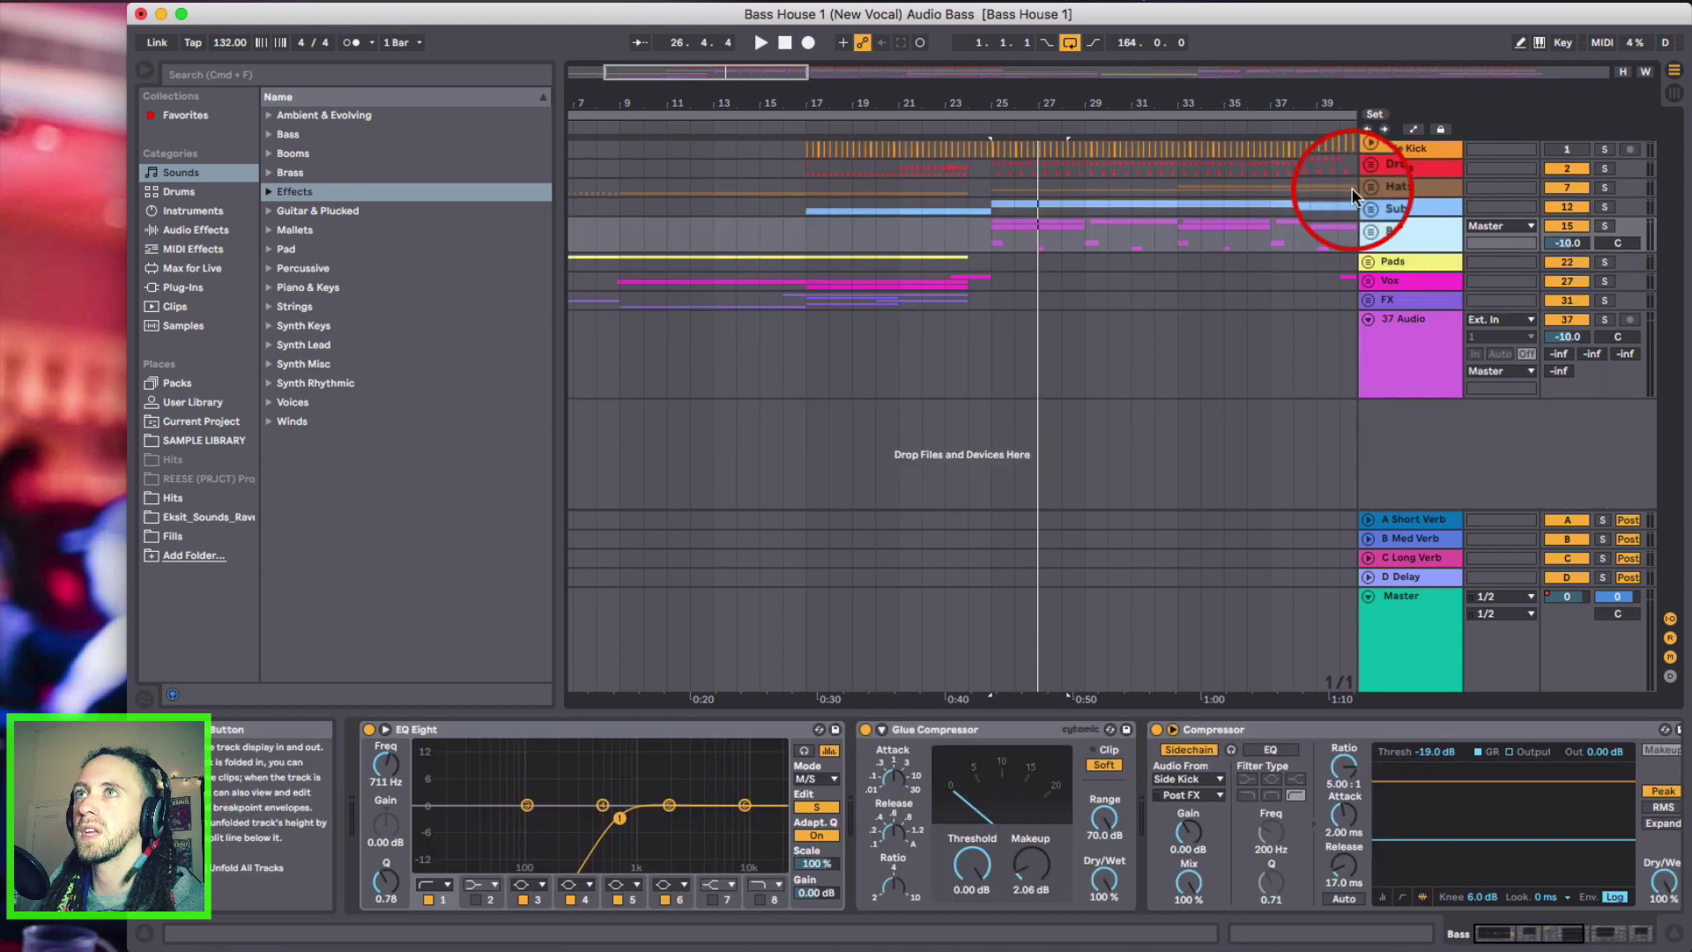
- Solo the Subs and Bass groups together and audition them from bar 24 through the start of the drop
left_click(966, 219)
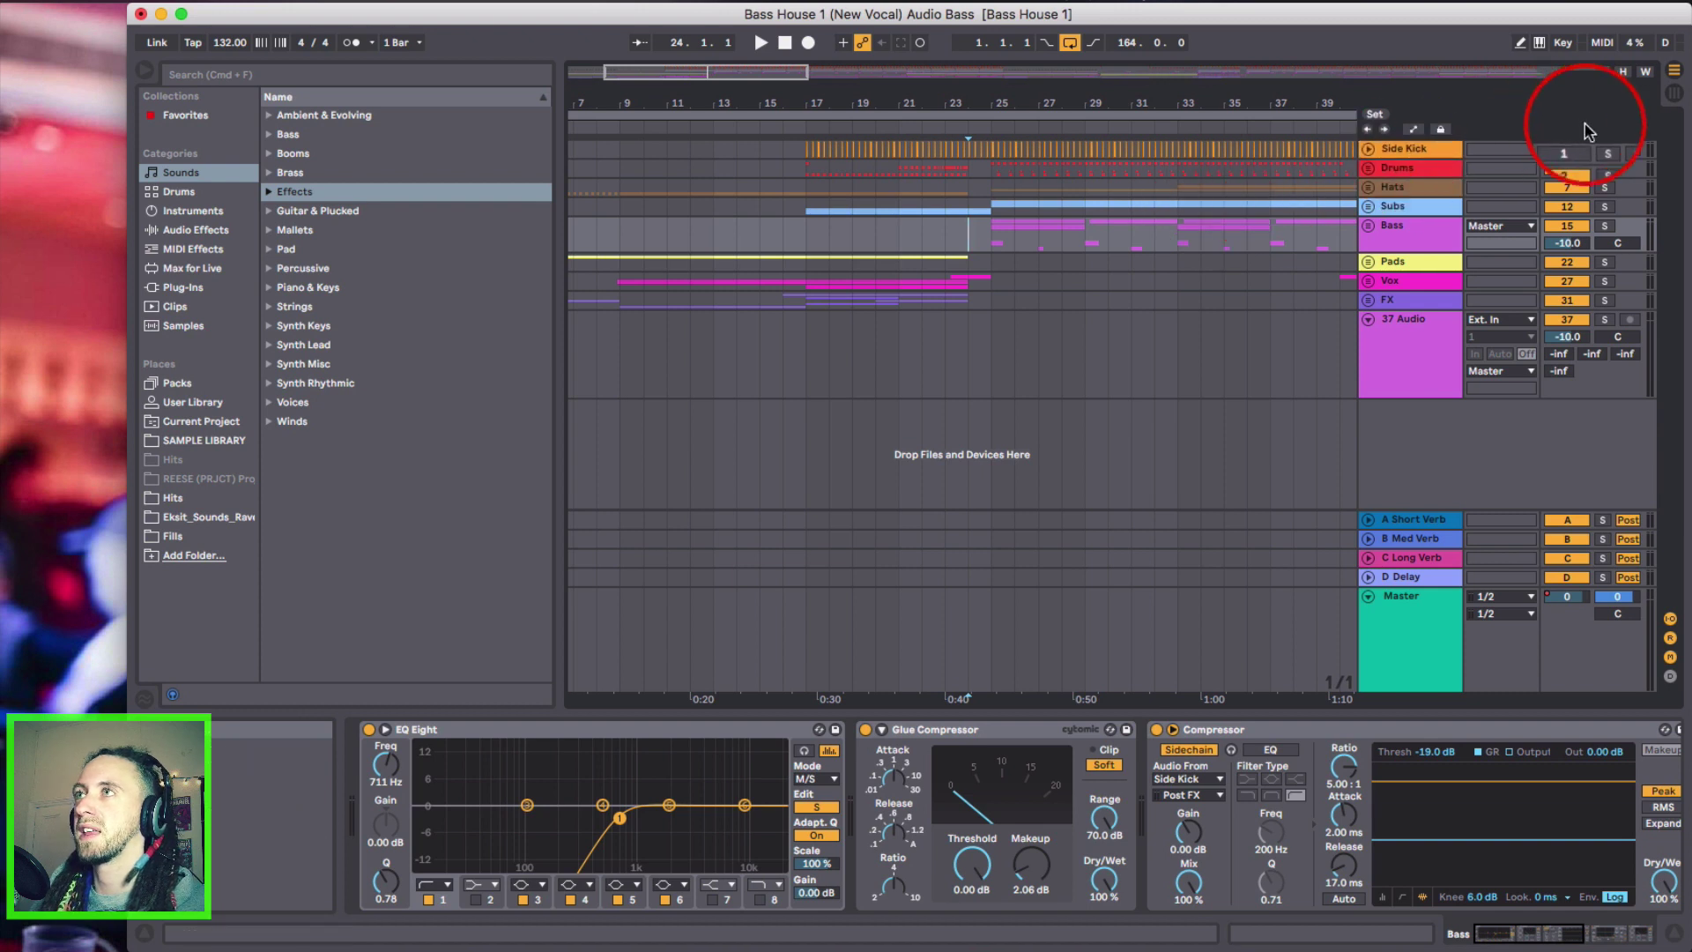
left_click(1606, 209)
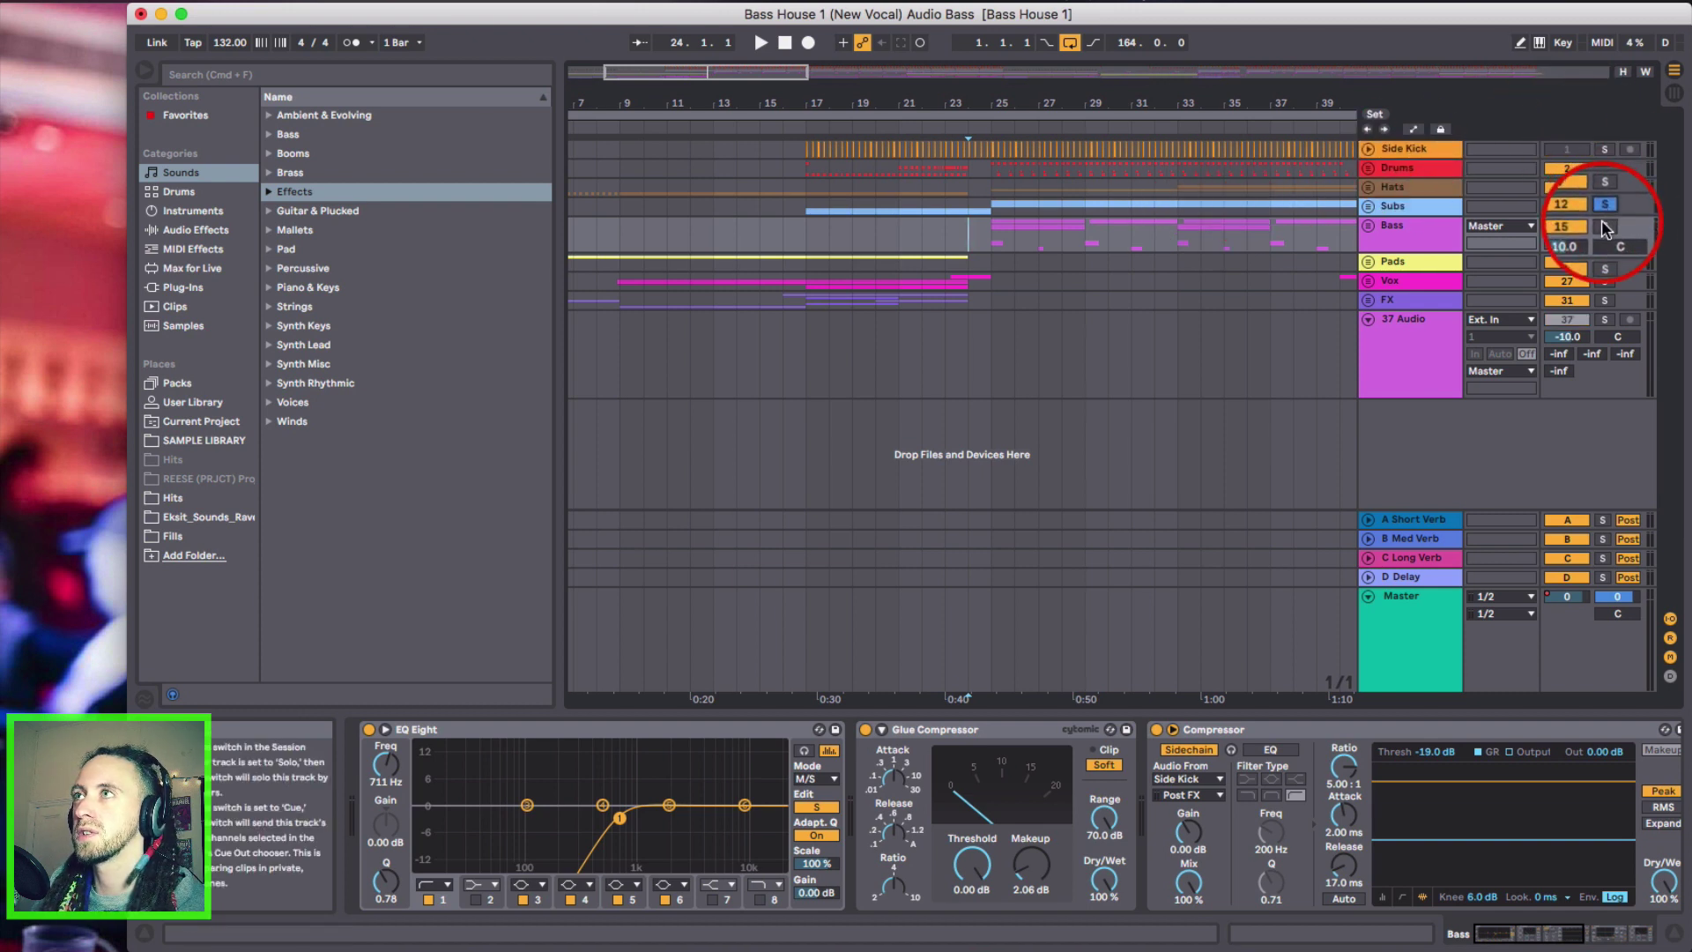
left_click(968, 203)
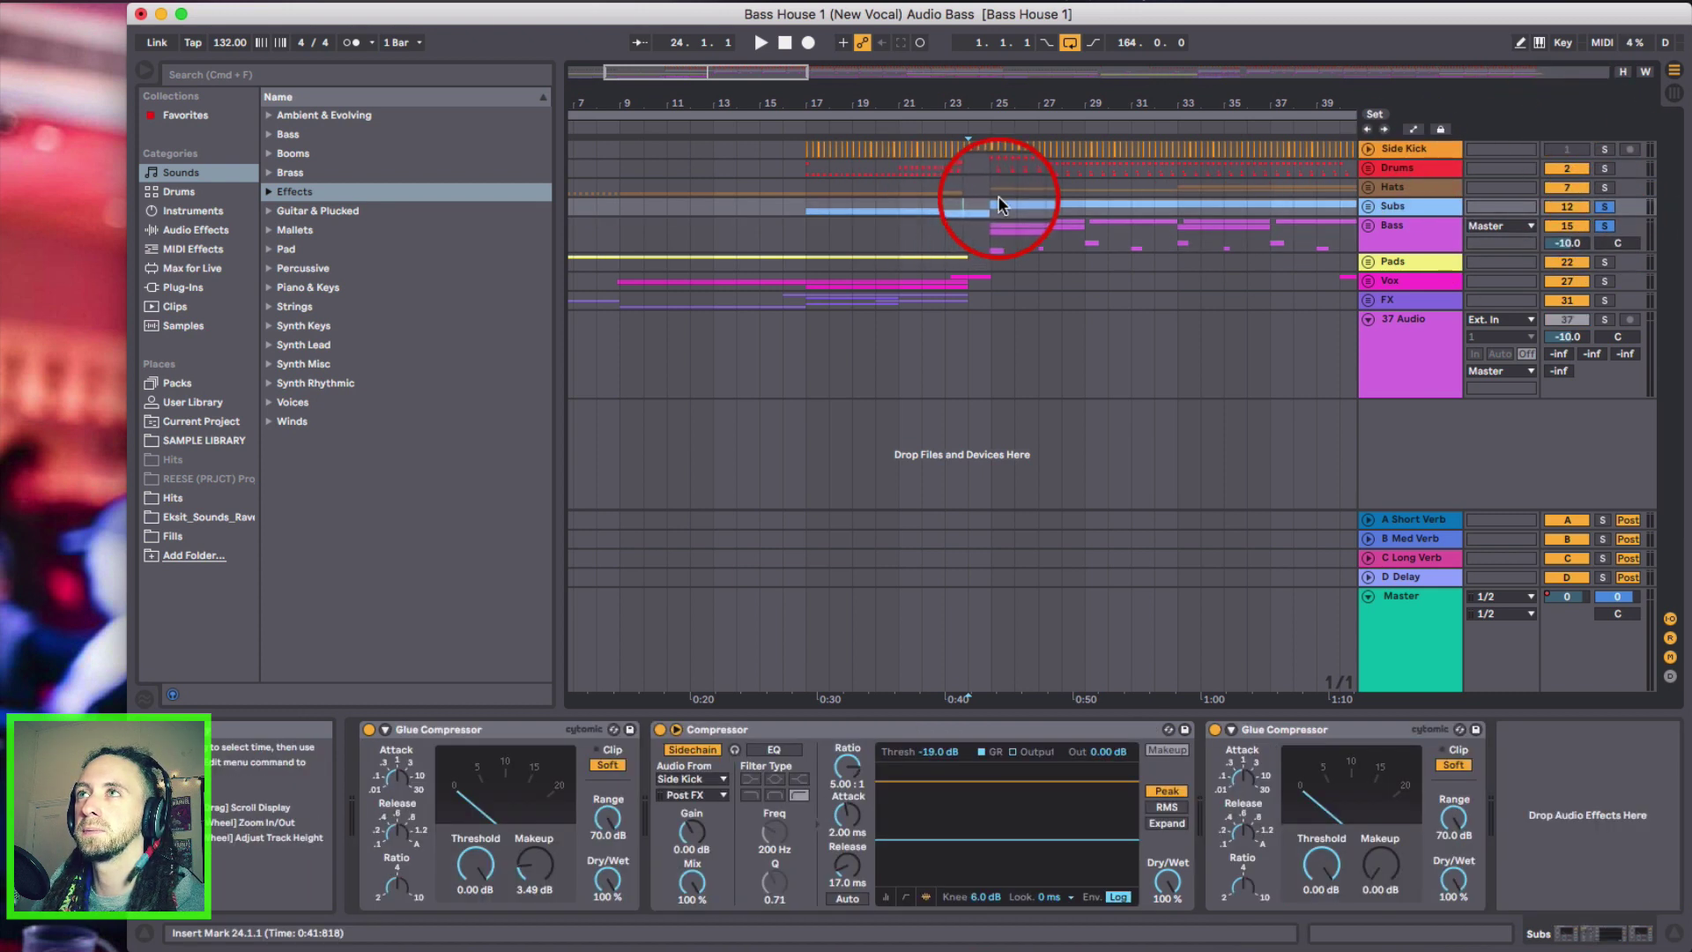
key("space")
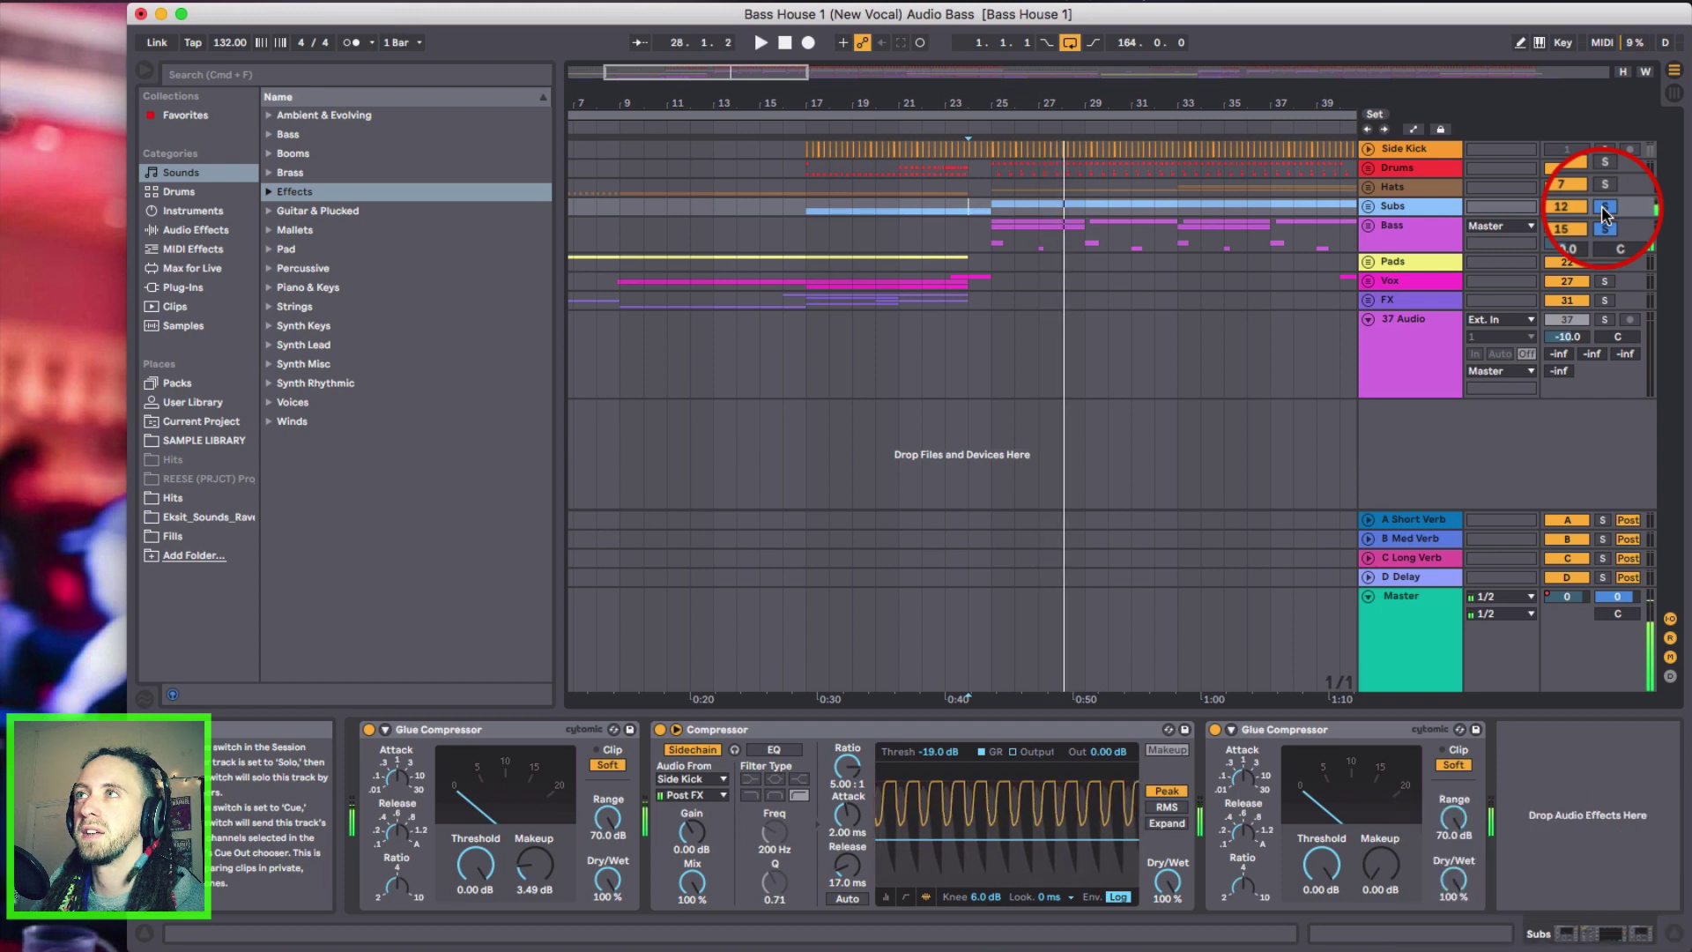
- Take the Subs group out of solo and audition the Bass group alone from bar 25
left_click(991, 208)
key("space")
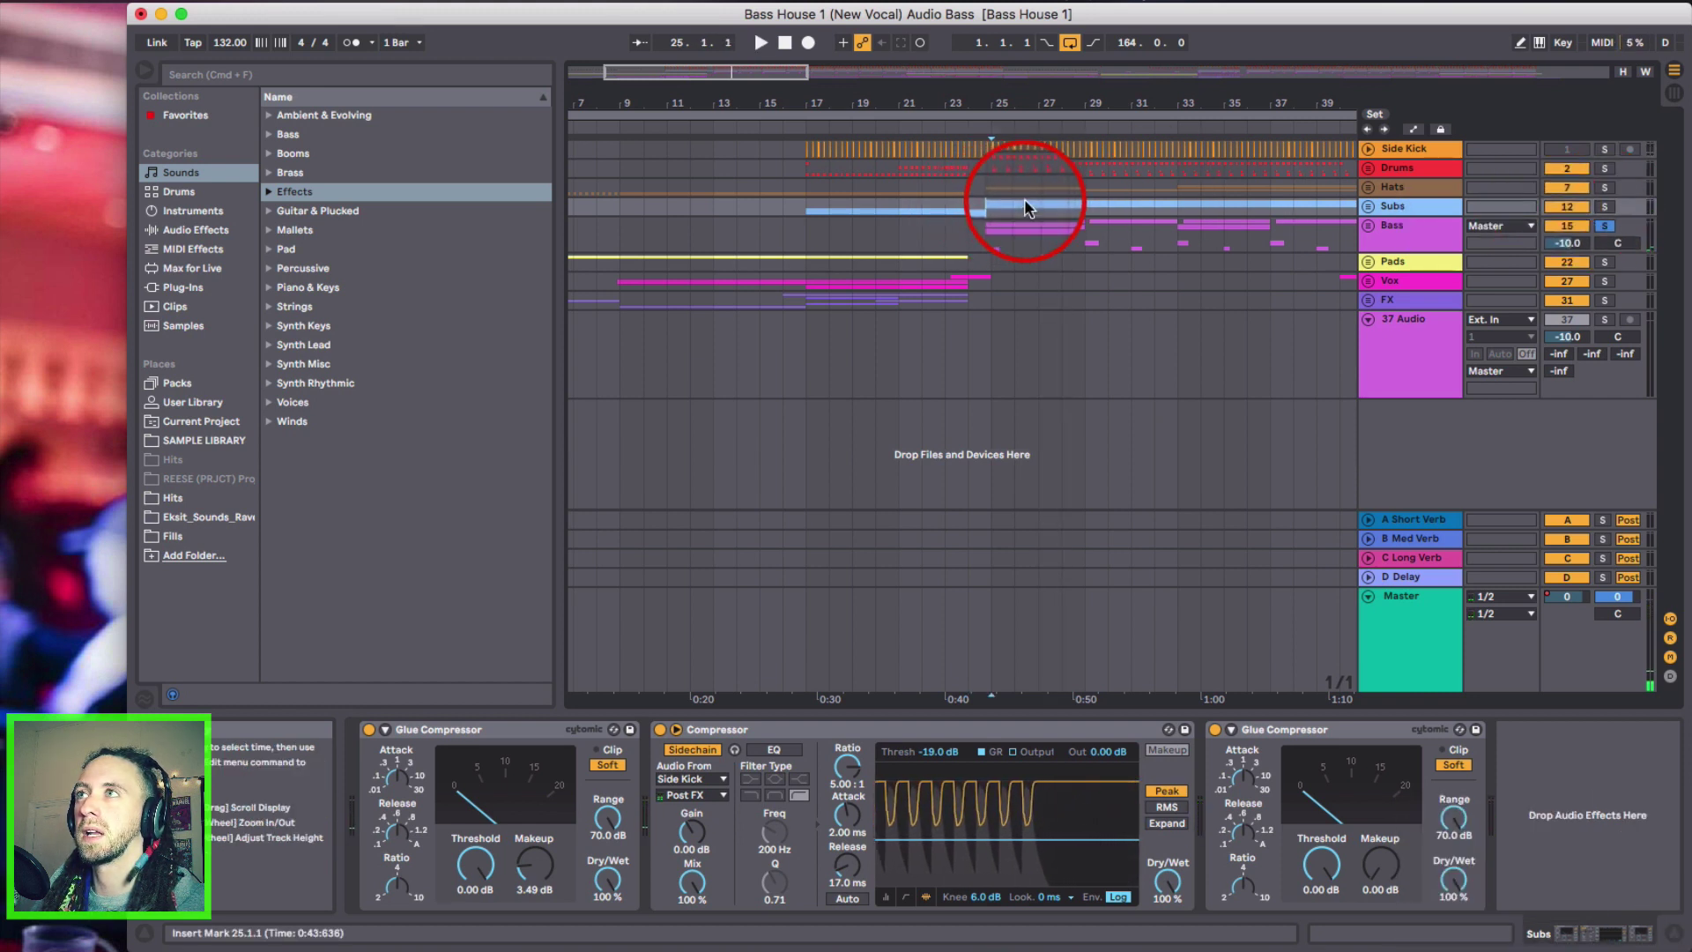
key("space")
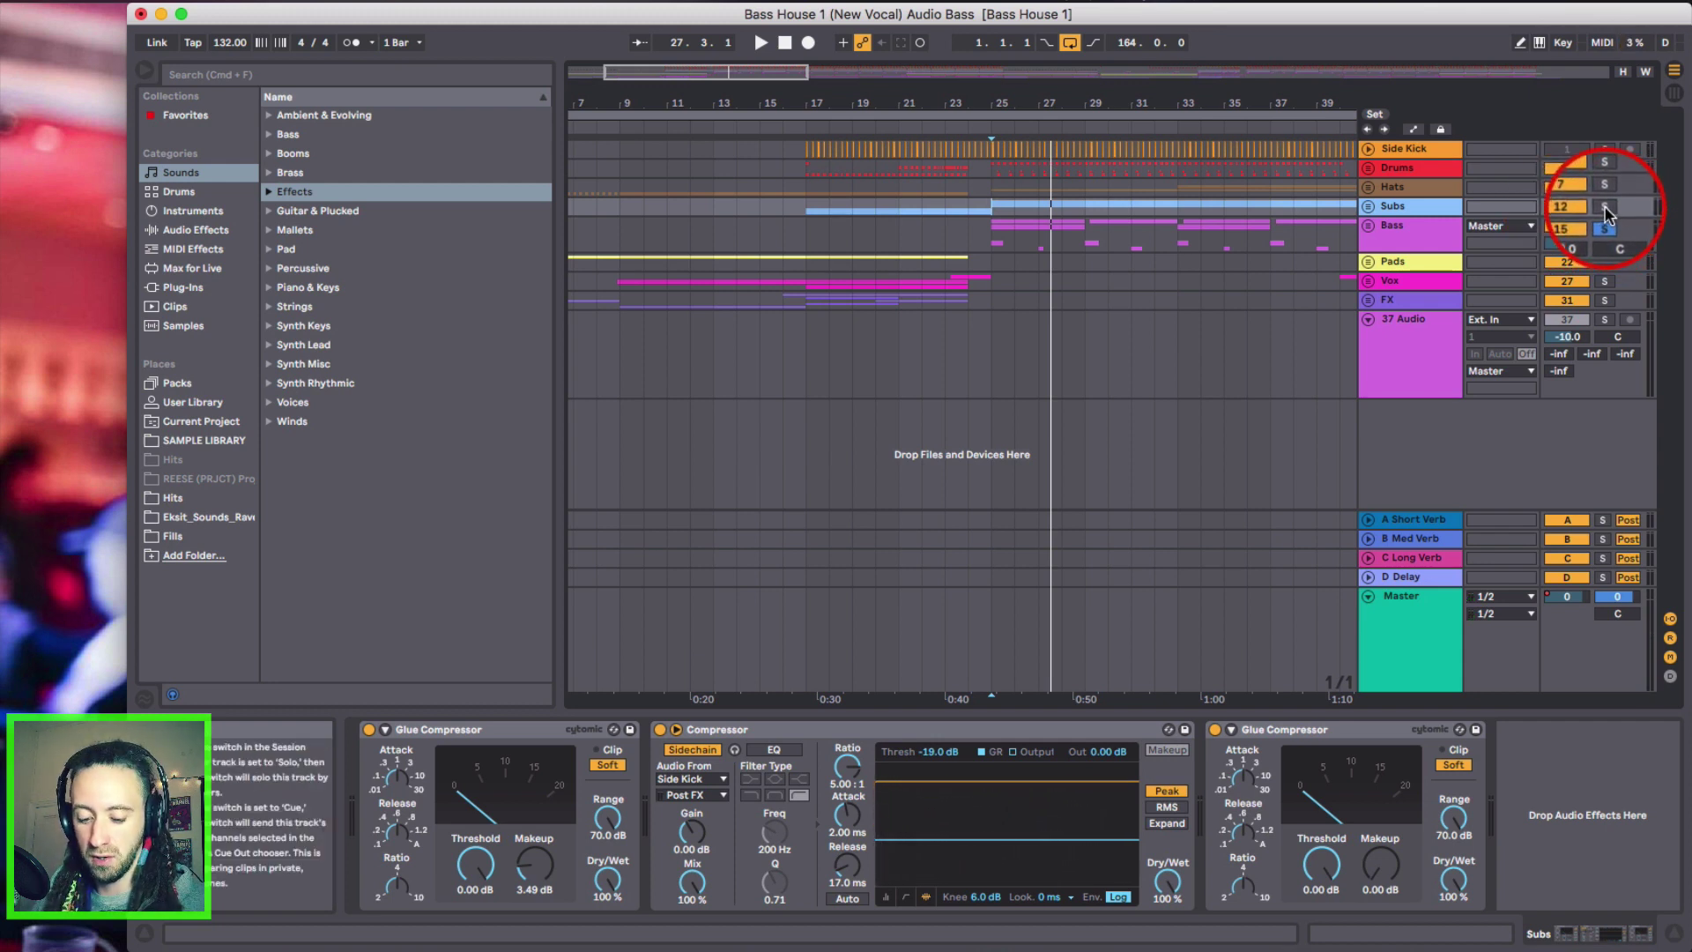
- Audition the Subs group alone from bar 25, adding the Bass group to the solo during playback
key("space")
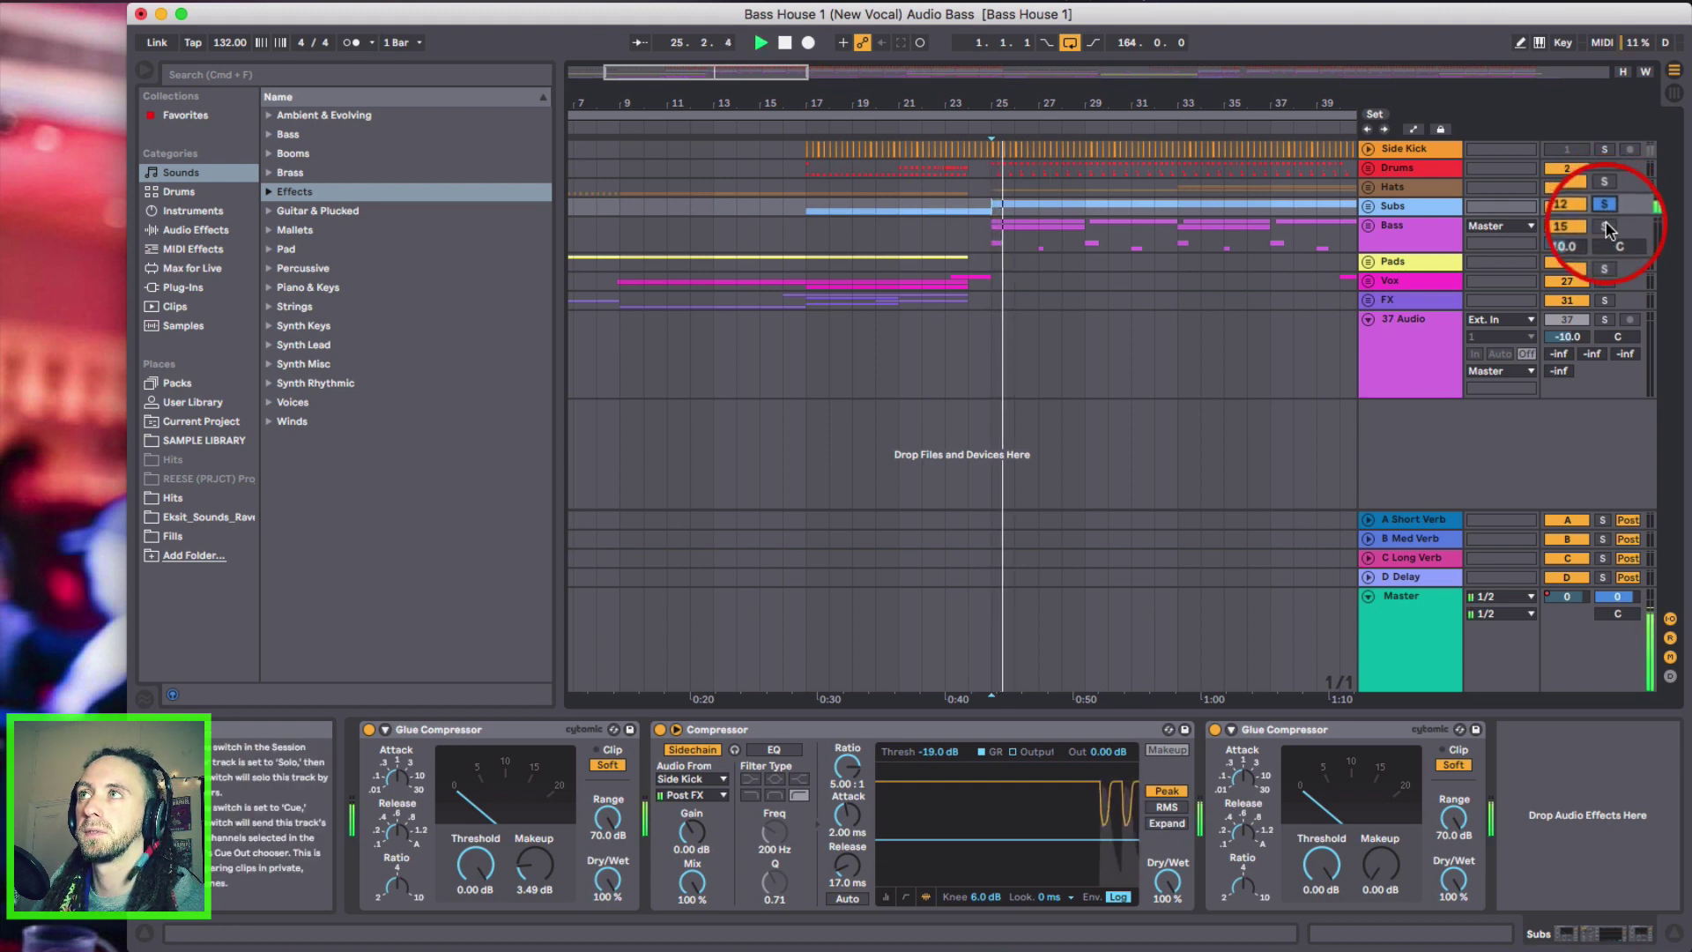
left_click(1604, 227)
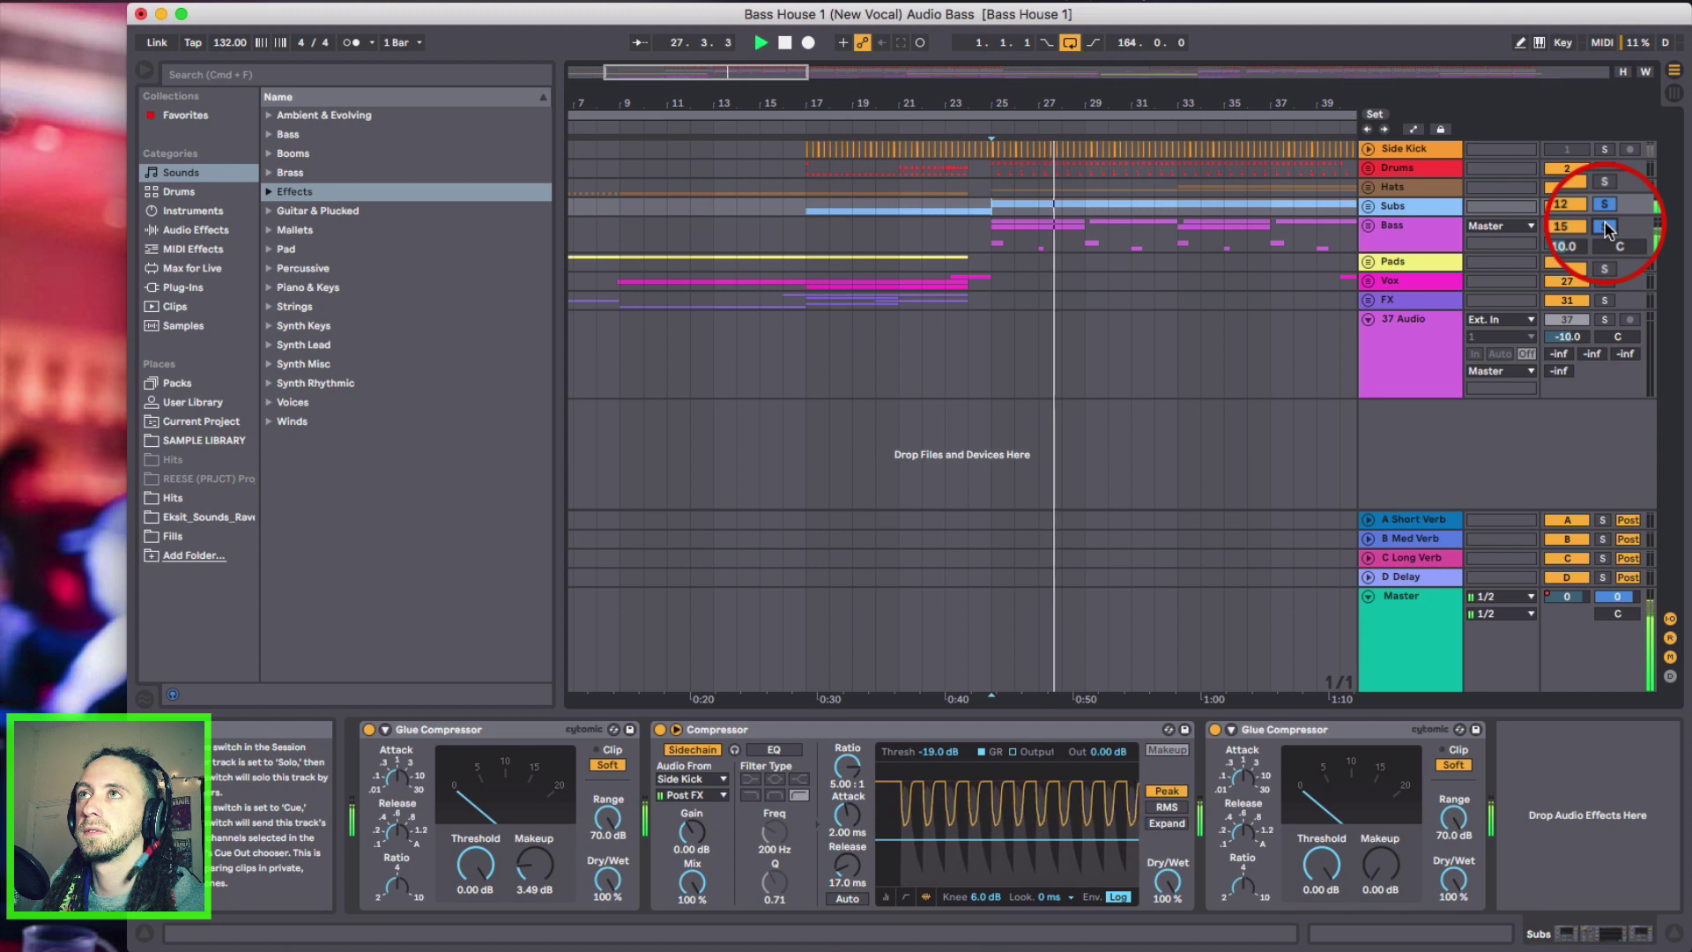
key("space")
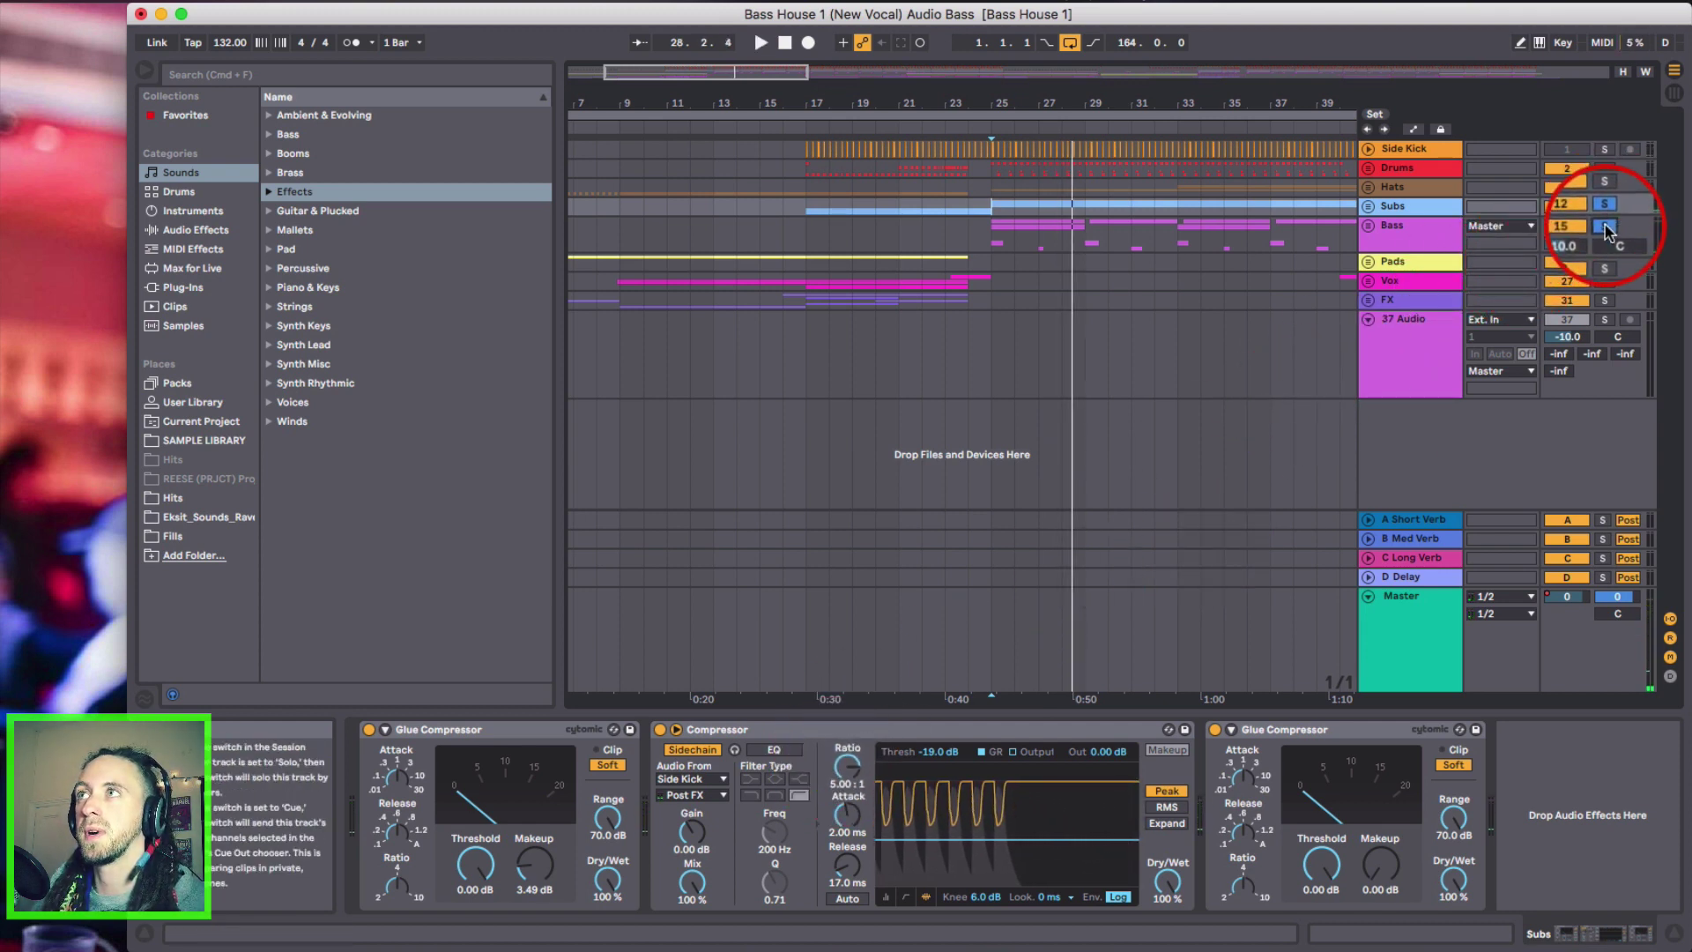
- Clear the Subs and Bass solos and play the full mix from bar 23 into the drop
left_click(946, 204)
key("space")
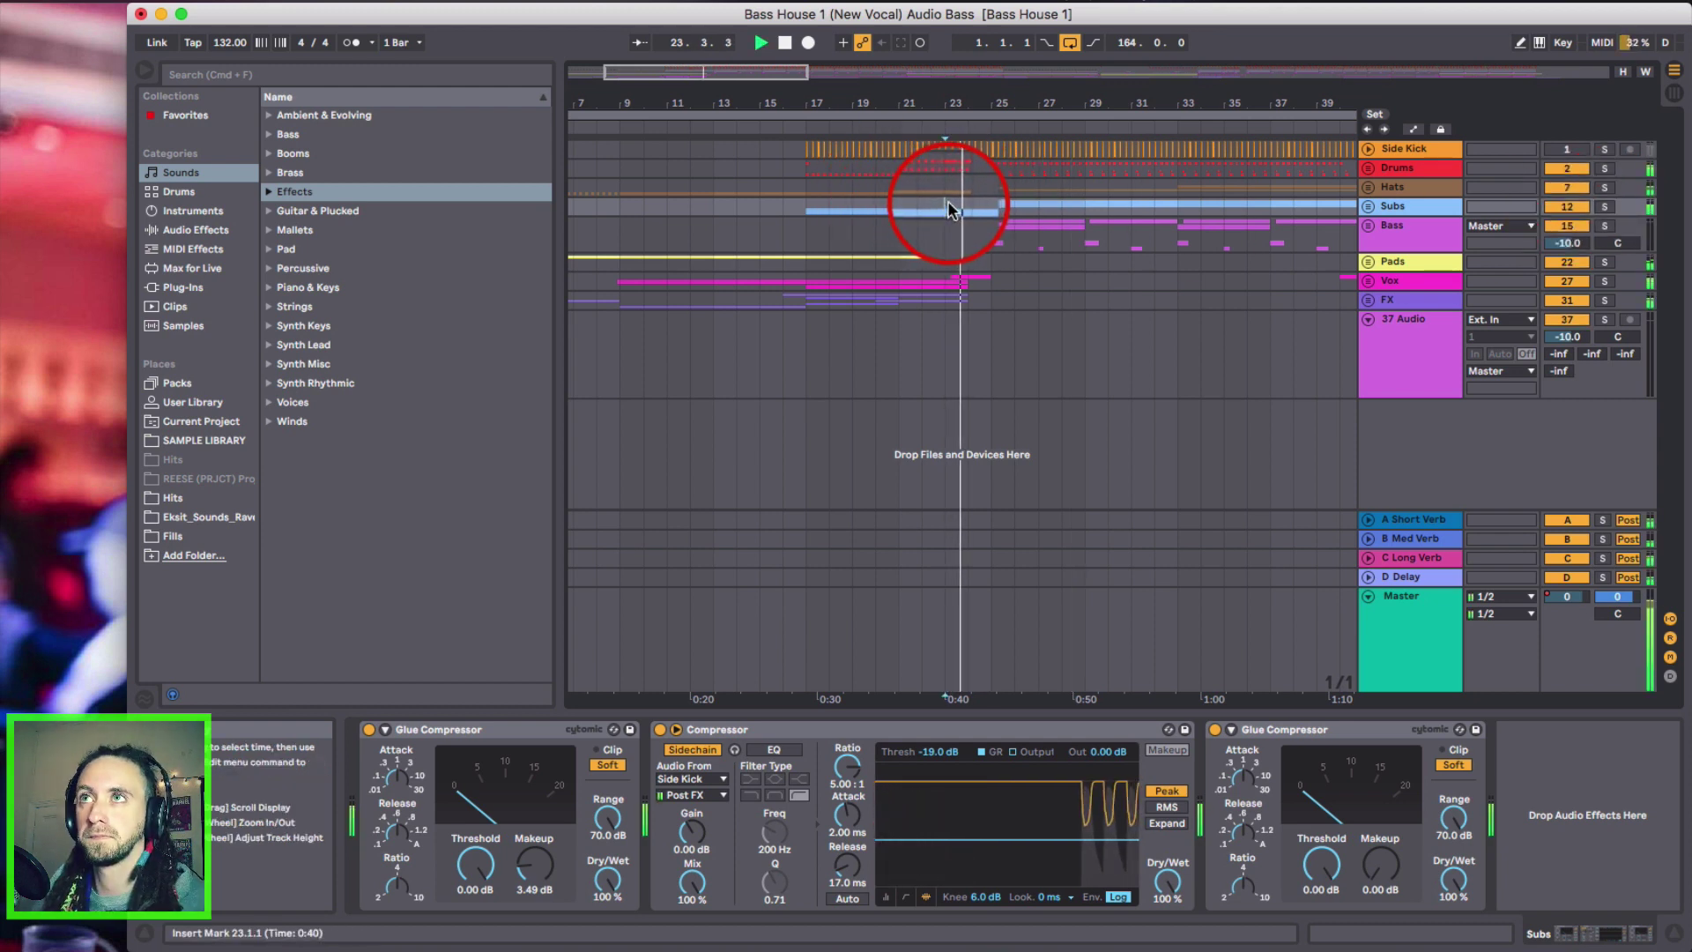